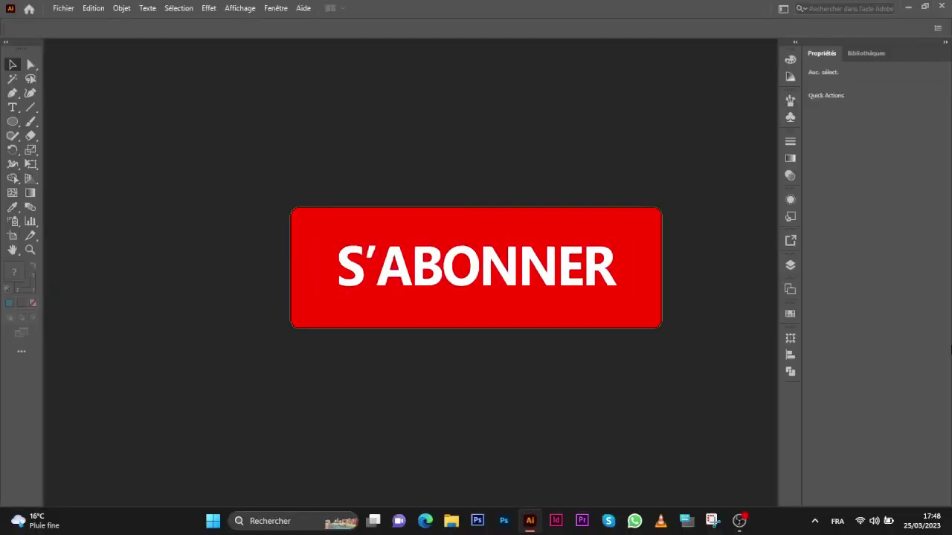
Step: Create a new 1920 × 1080 px document and set the stroke to none
left_click(63, 8)
left_click(89, 22)
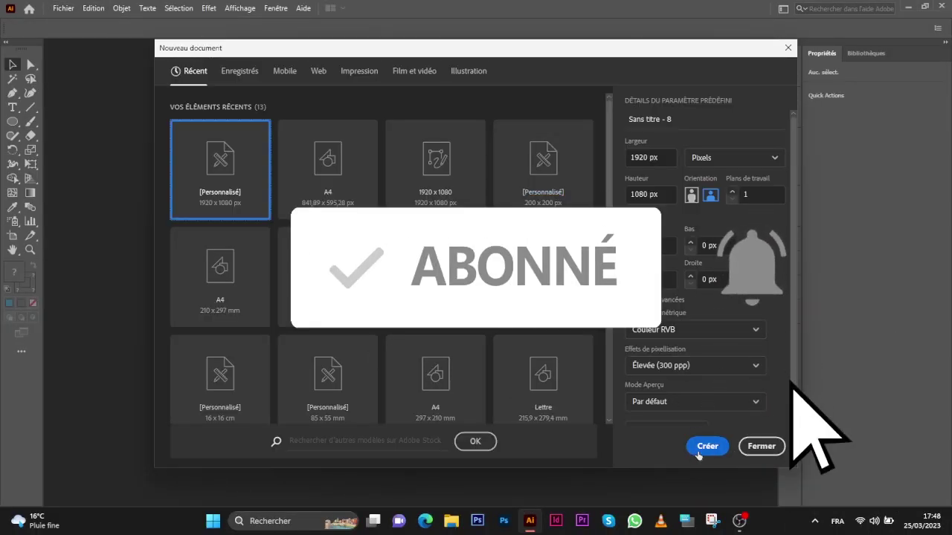
left_click(707, 446)
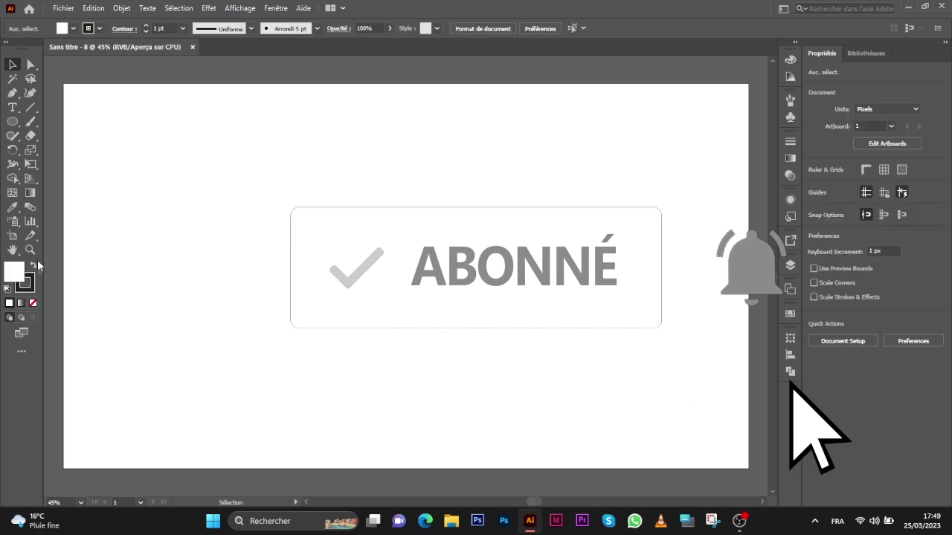
left_click(24, 284)
Step: Draw a circle with no outline in the upper left and fill it blue
left_click(33, 303)
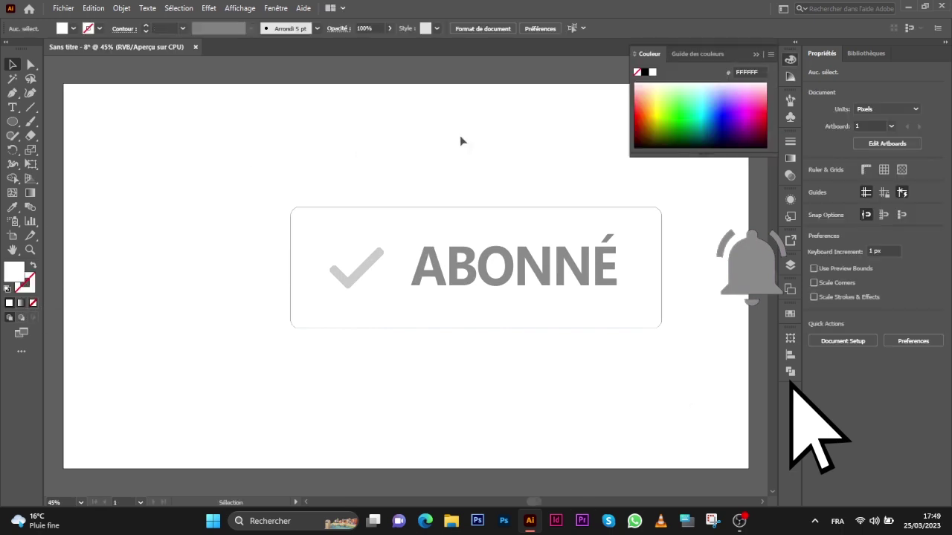
key("l")
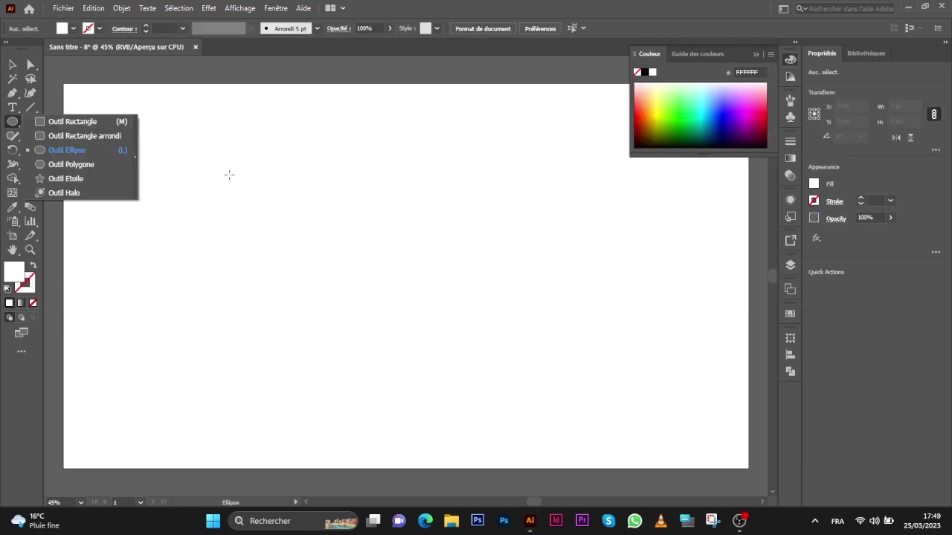
left_click_drag(216, 177, 324, 286)
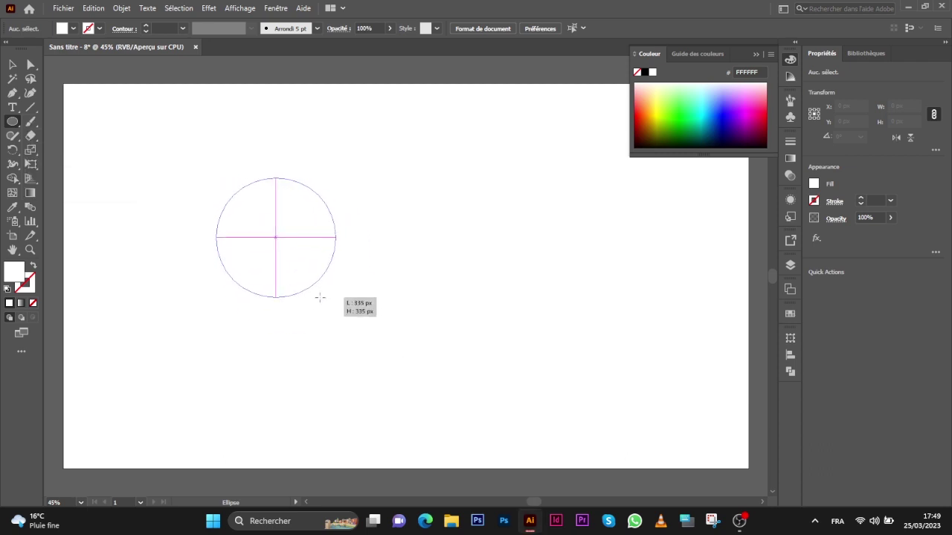
left_click(73, 28)
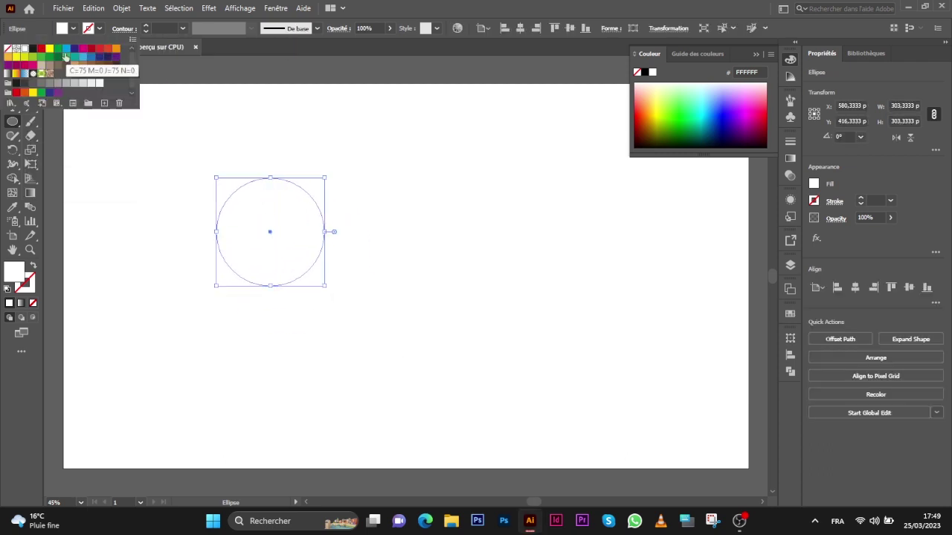
left_click(66, 49)
Step: Enlarge the blue circle to about 326 px and copy it
left_click(790, 59)
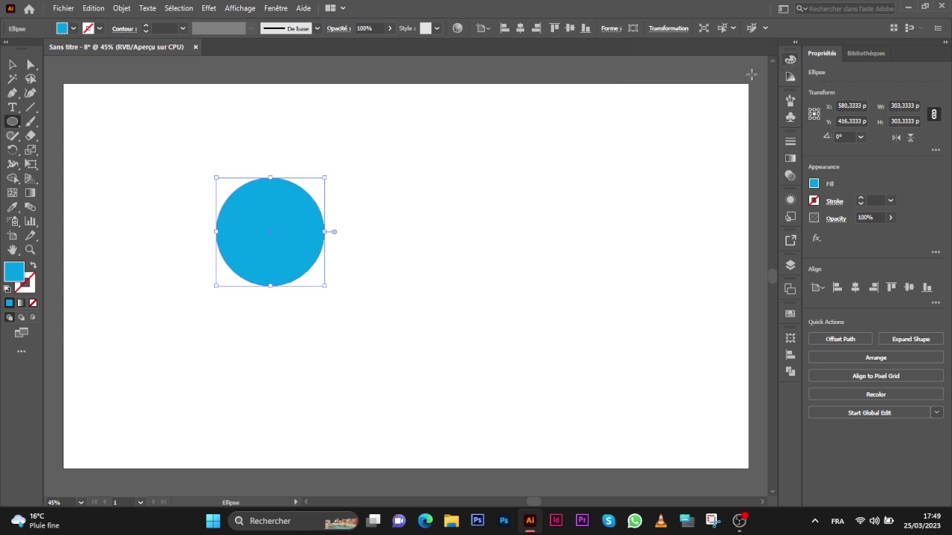
left_click(13, 65)
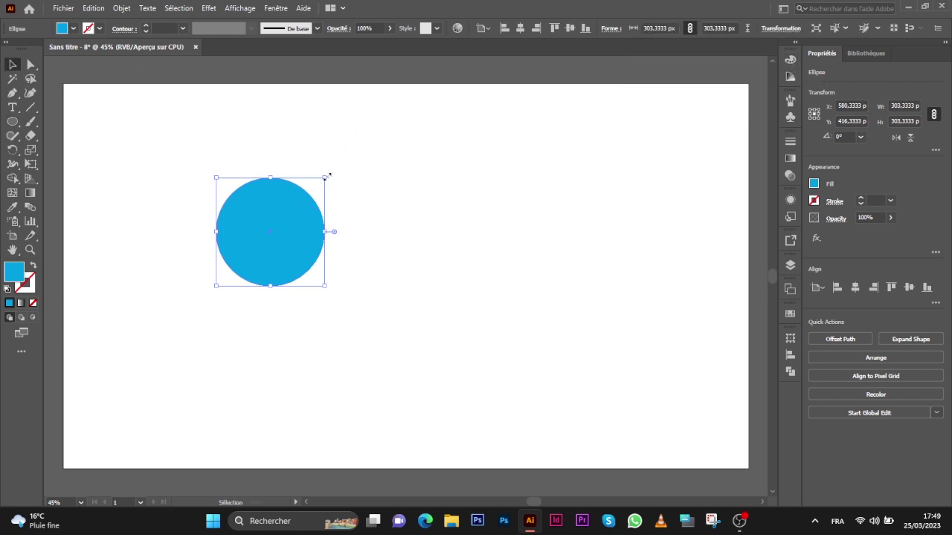
left_click_drag(328, 176, 335, 168)
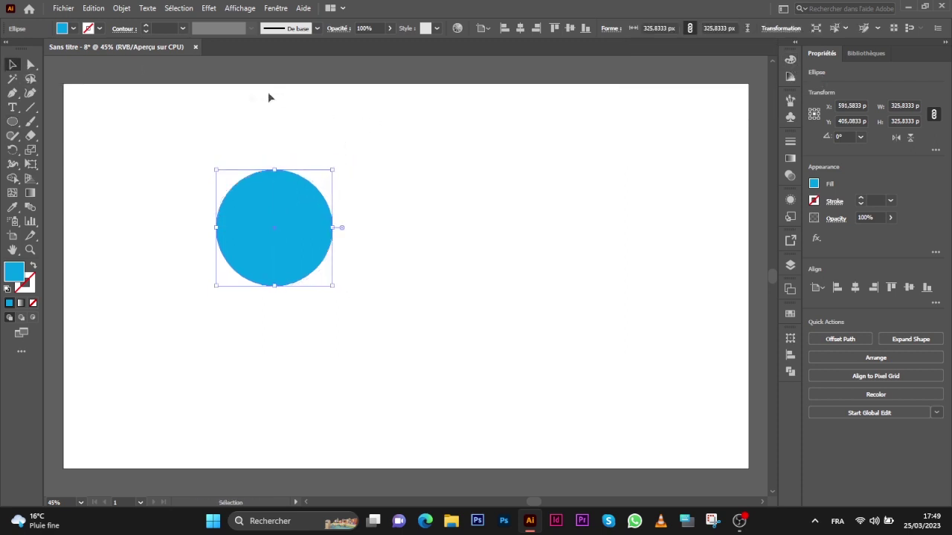
left_click(93, 9)
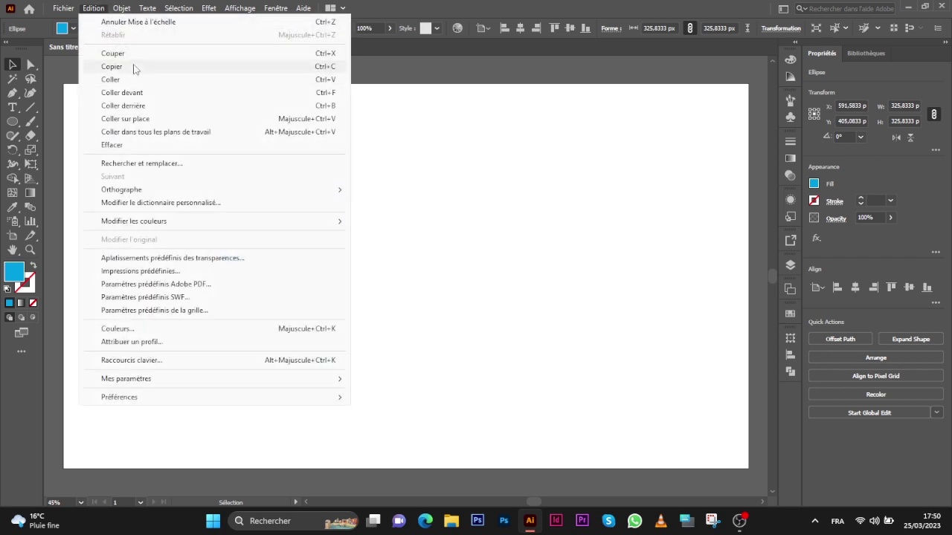
Step: Paste a copy of the circle in front and fill it light grey
left_click(134, 93)
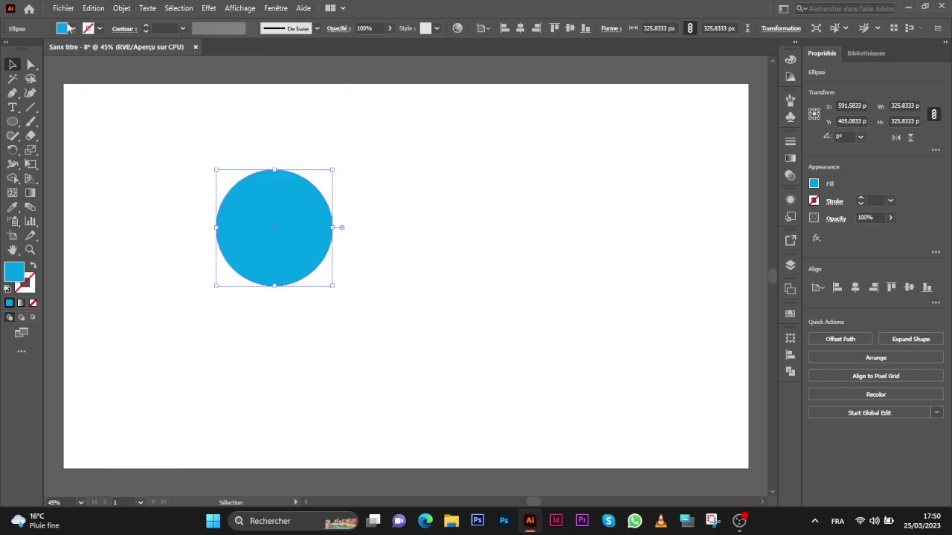
left_click(68, 28)
left_click(75, 83)
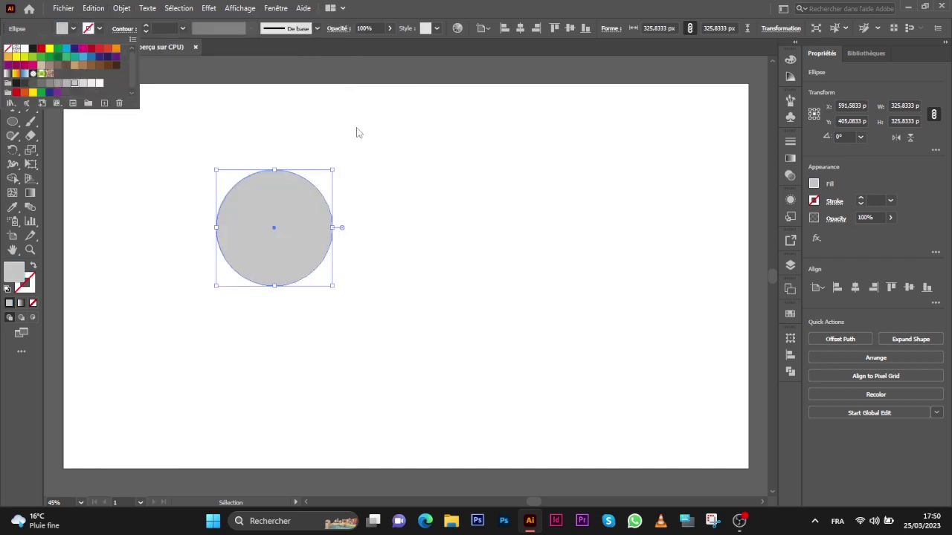
left_click(332, 172)
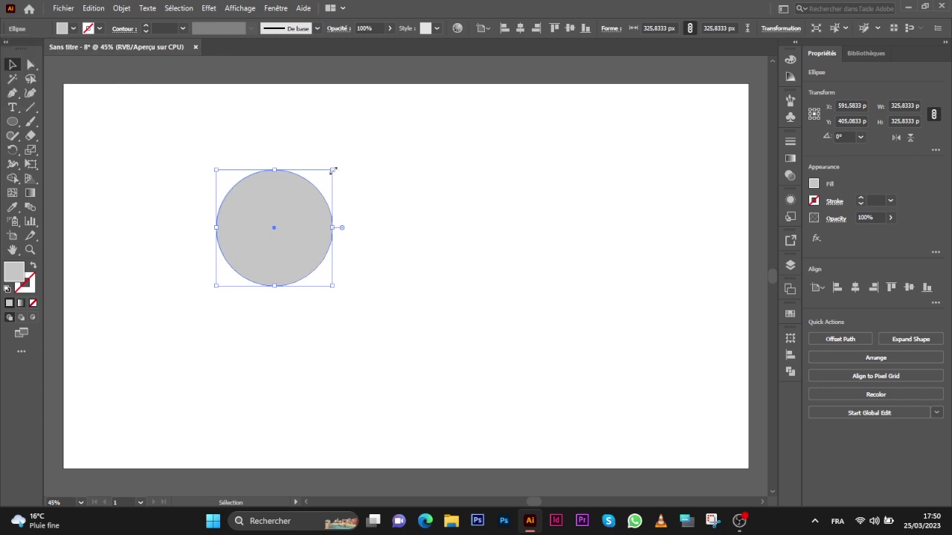
Step: Resize the grey circle to about 269 px, centre it on the blue one, and select both
left_click_drag(333, 170, 305, 197)
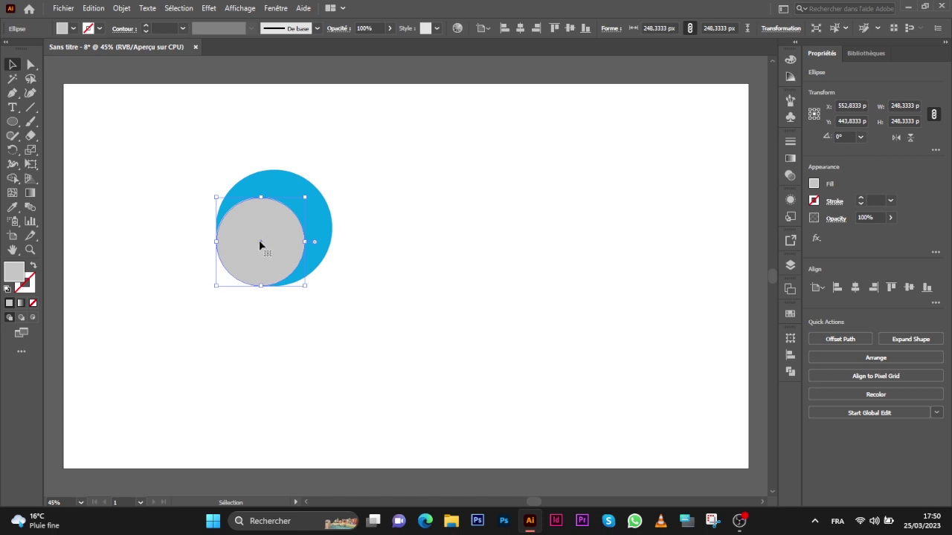
left_click_drag(261, 245, 272, 229)
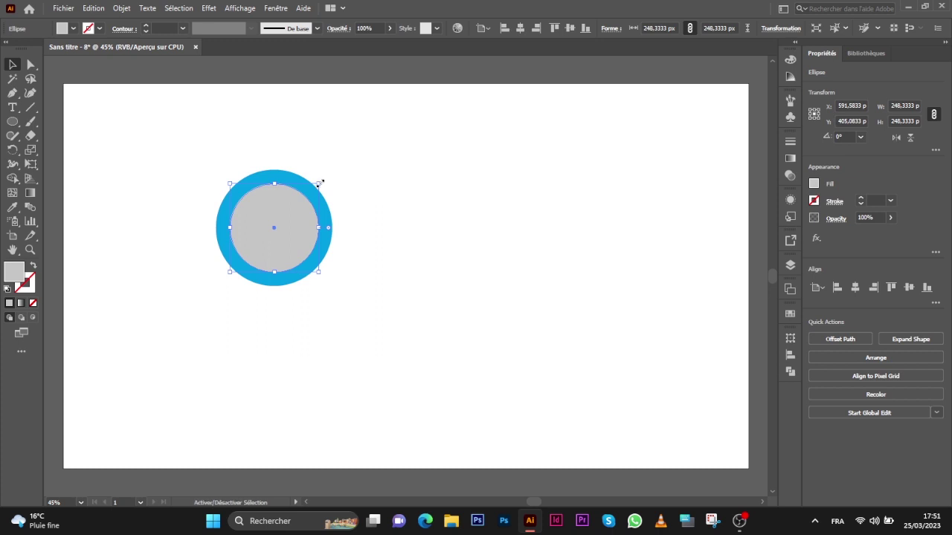
left_click_drag(322, 182, 326, 174)
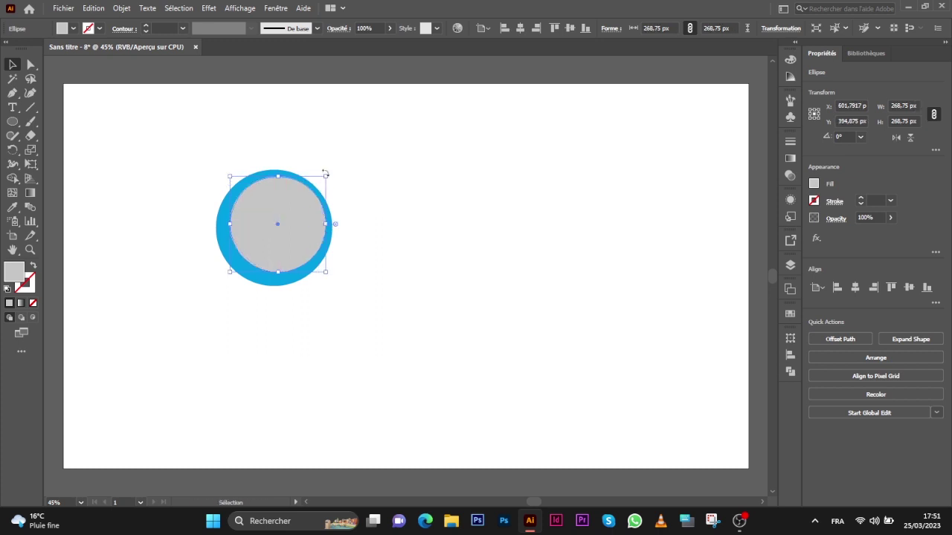
left_click_drag(278, 228, 274, 225)
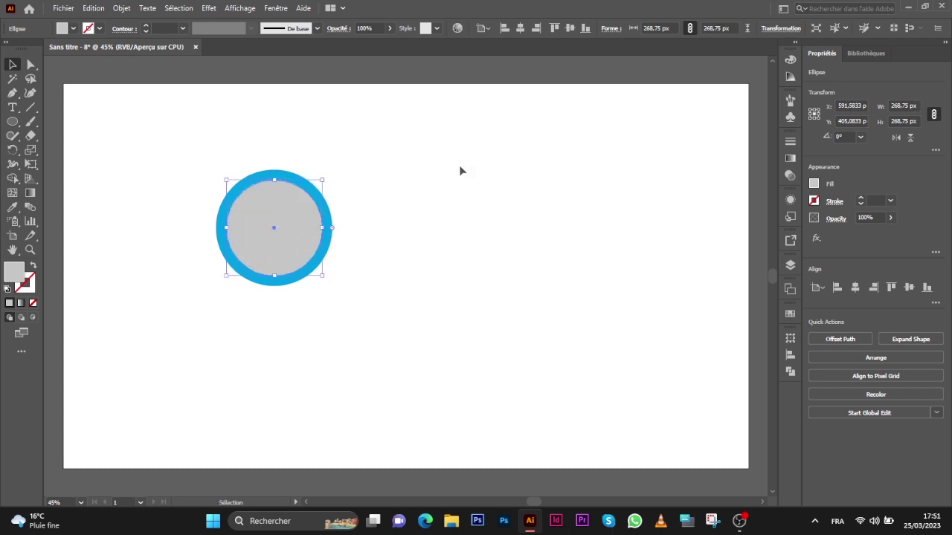
left_click_drag(195, 113, 365, 286)
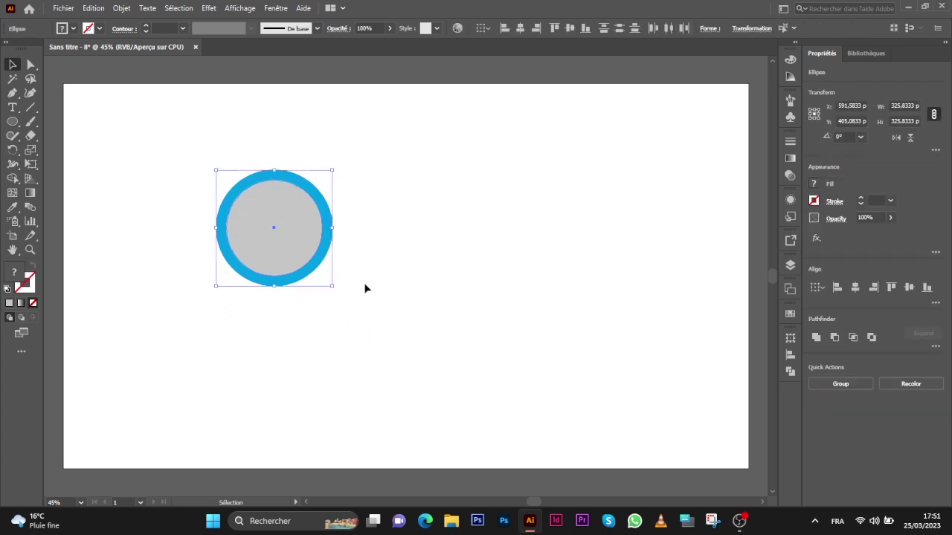
Step: Subtract the grey circle with Minus Front, then paste a second blue ring to the right
left_click(791, 371)
left_click(671, 364)
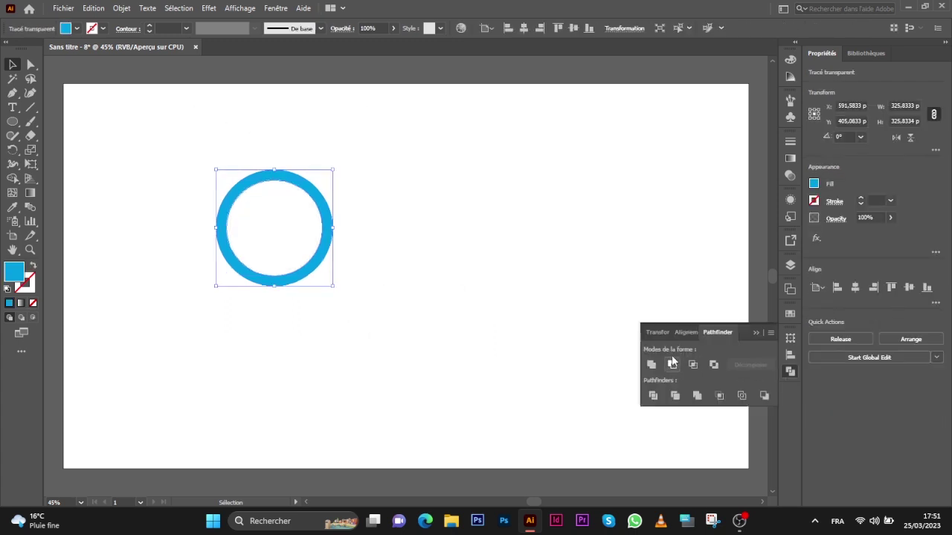
left_click(90, 8)
left_click(119, 68)
left_click(93, 9)
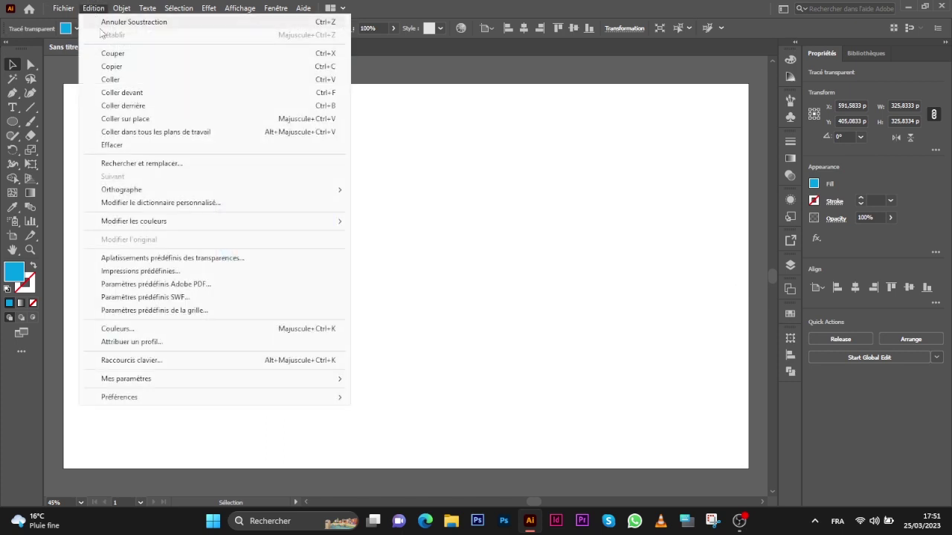
left_click(119, 92)
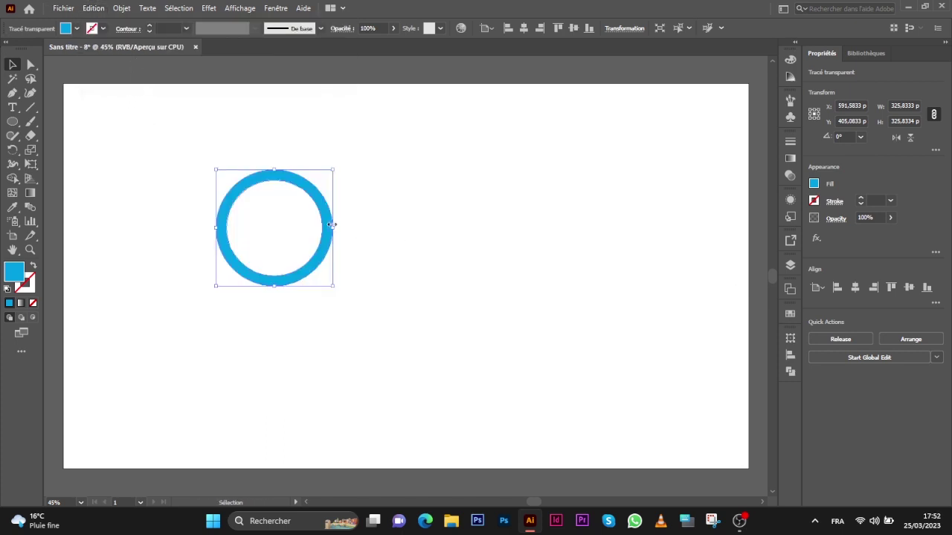
left_click_drag(327, 226, 478, 227)
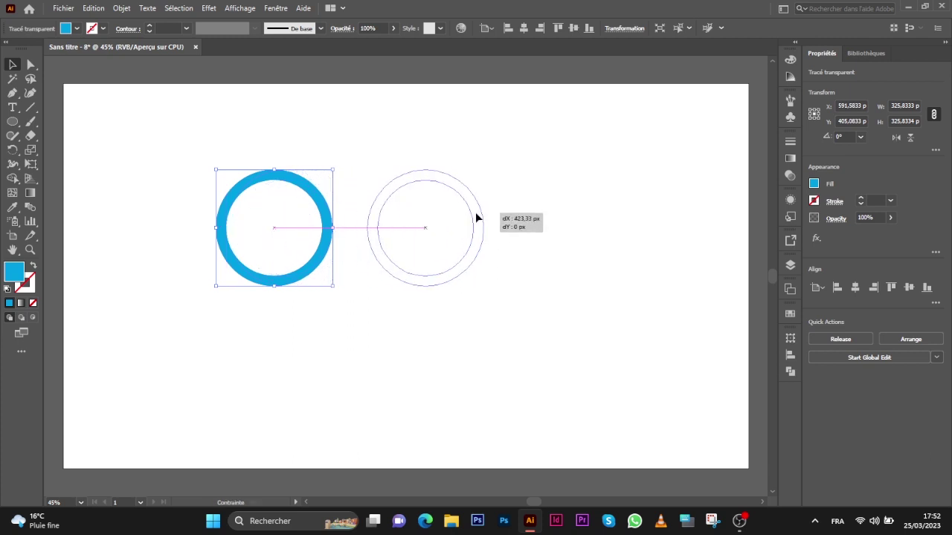
Step: Paste a third ring copy and move it further right, then deselect
left_click(93, 8)
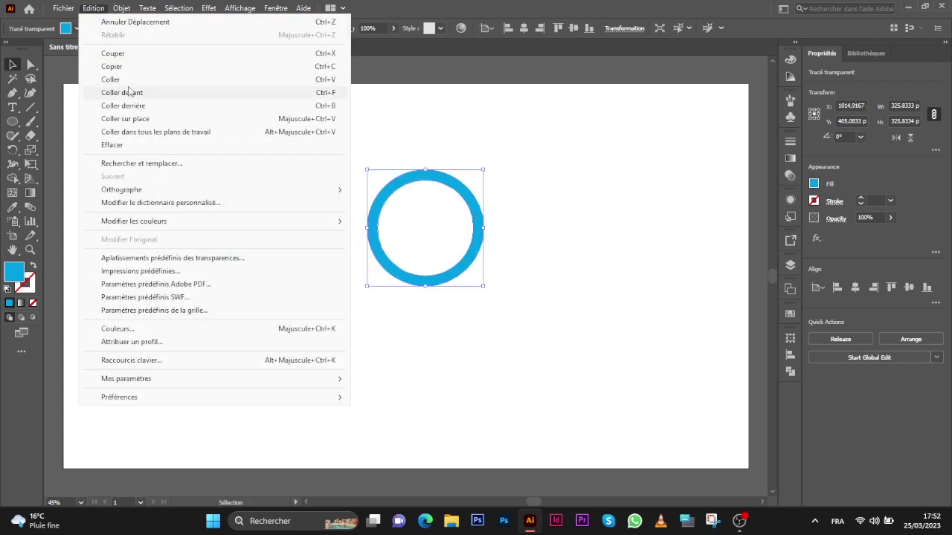
left_click(119, 65)
left_click(93, 8)
left_click(129, 87)
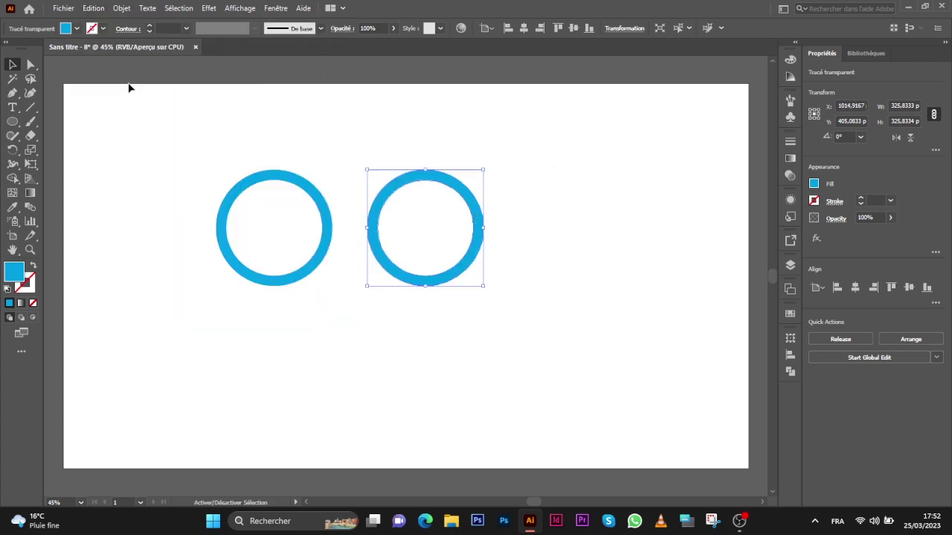
left_click(514, 226)
mouse_move(480, 220)
left_mouse_down()
mouse_move(624, 207)
mouse_move(616, 189)
left_mouse_up()
left_click(673, 177)
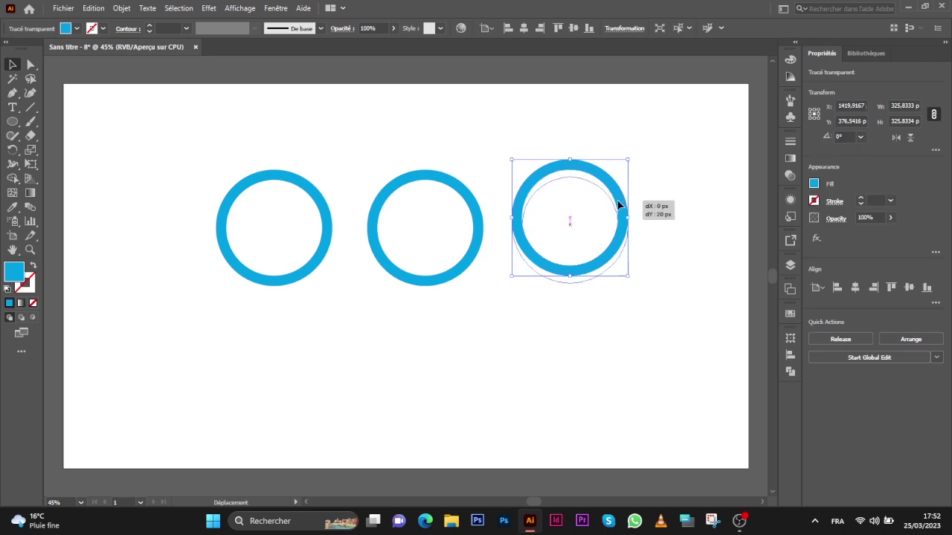
Step: Duplicate the first two rings and place the copies lower, between the top three rings
left_click(158, 160)
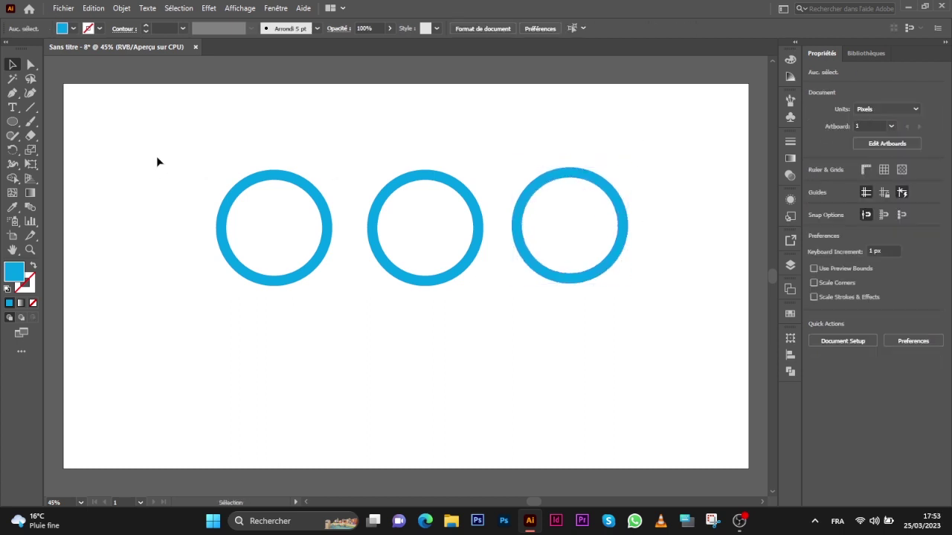
left_click_drag(157, 157, 497, 332)
left_click(93, 8)
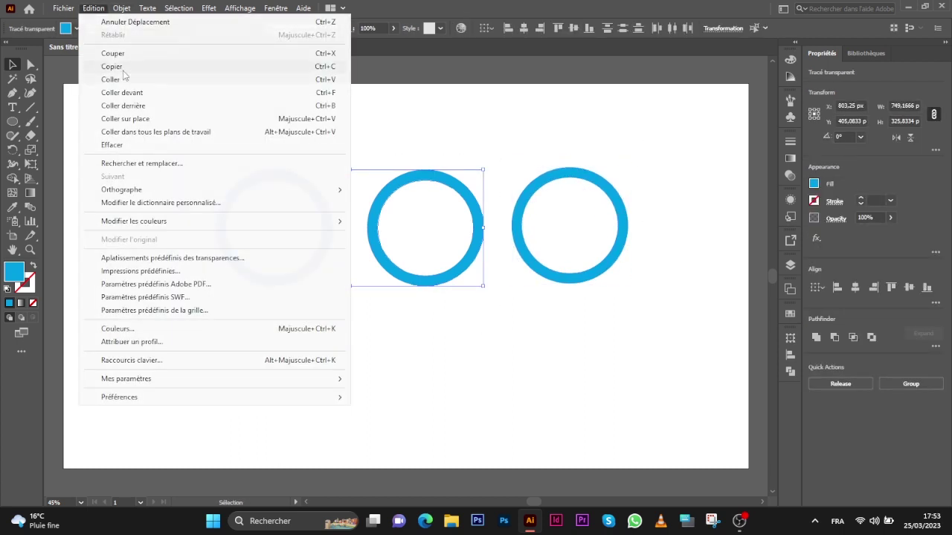
left_click(119, 66)
left_click(93, 8)
left_click(158, 92)
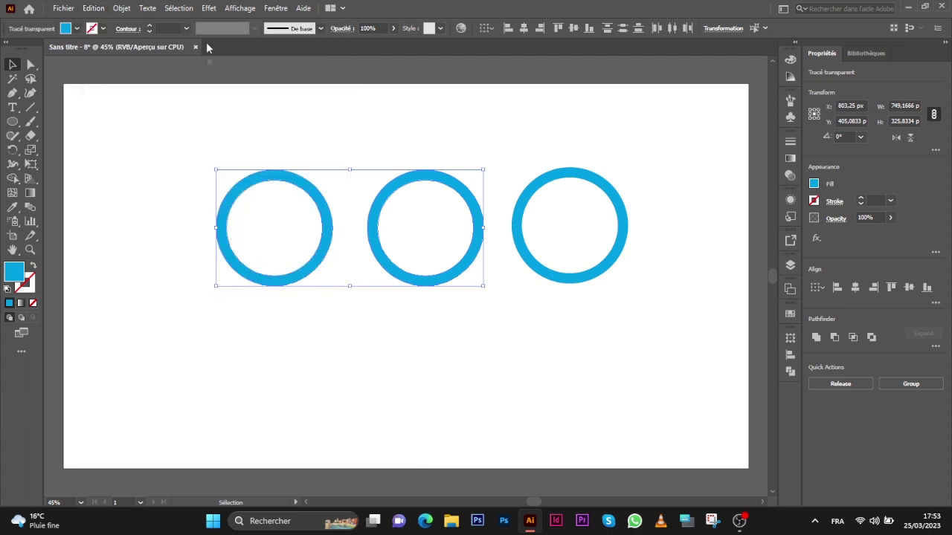
left_click_drag(435, 278, 505, 328)
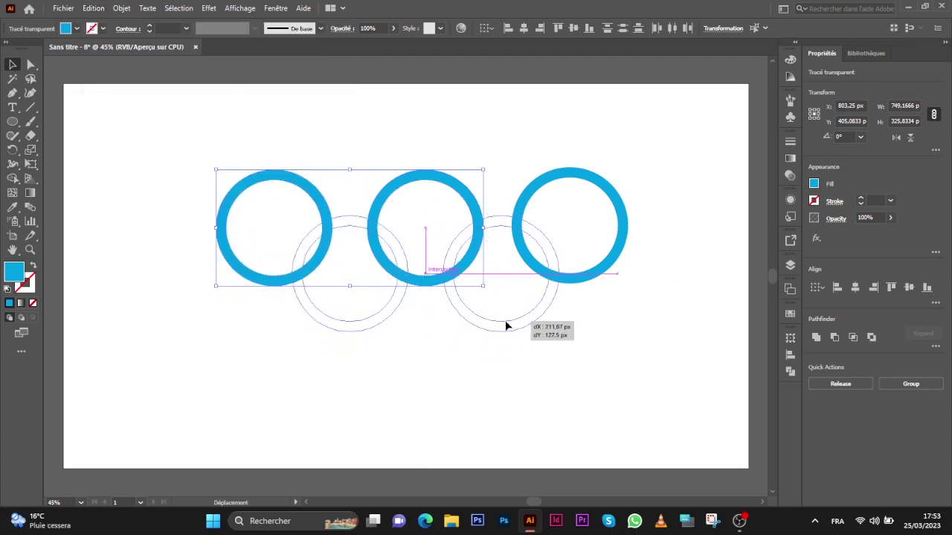
left_click_drag(506, 328, 505, 319)
left_click(685, 204)
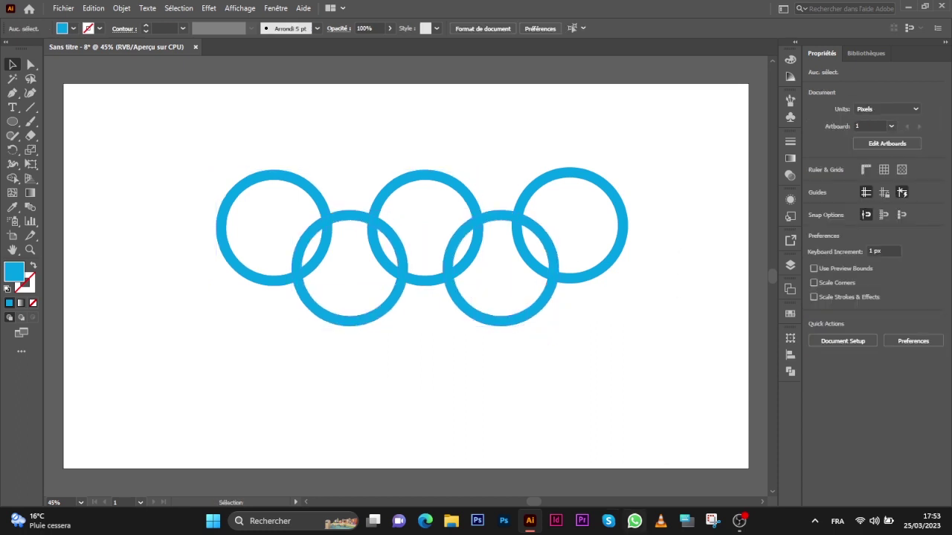
left_click(305, 182)
Step: Fill the middle top ring black and the top-right ring red
left_click(453, 181)
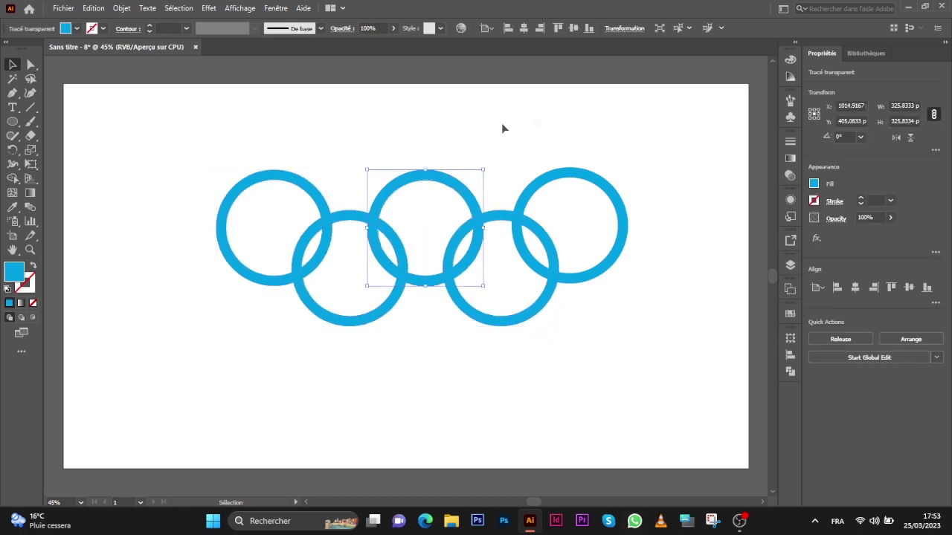
left_click(76, 29)
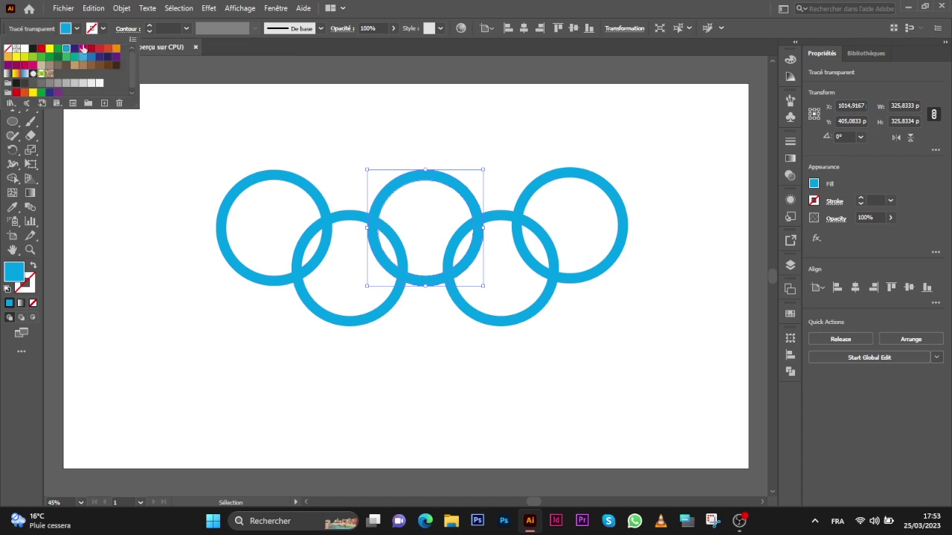
left_click(75, 50)
left_click(32, 49)
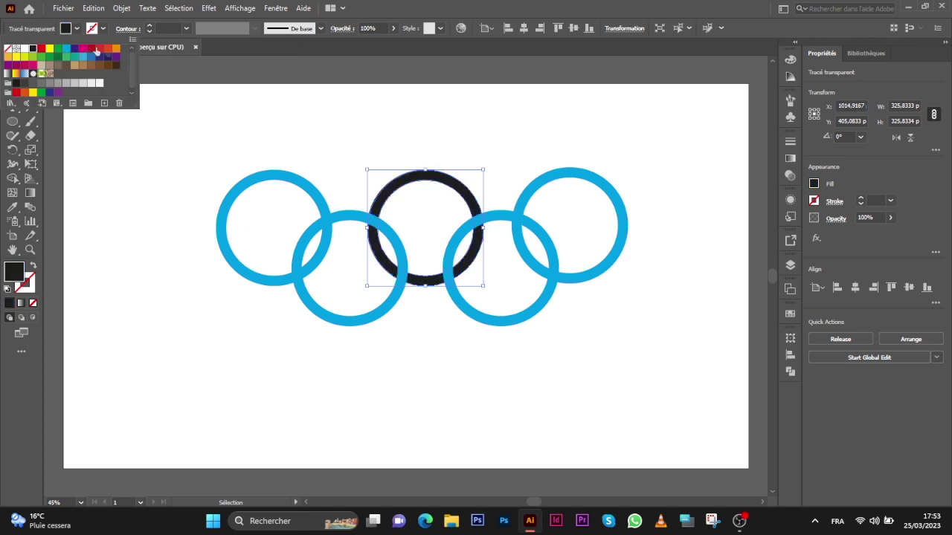
left_click(584, 180)
left_click(584, 180)
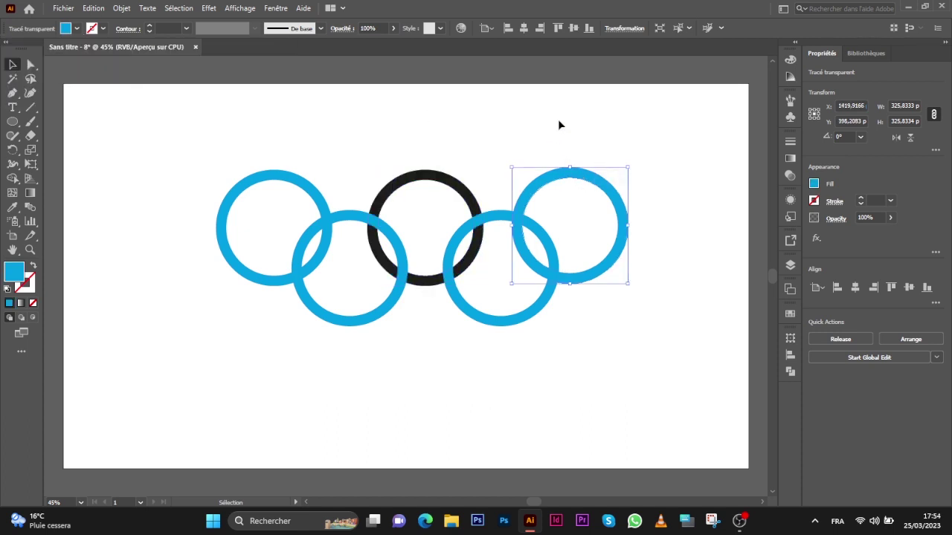
left_click(77, 28)
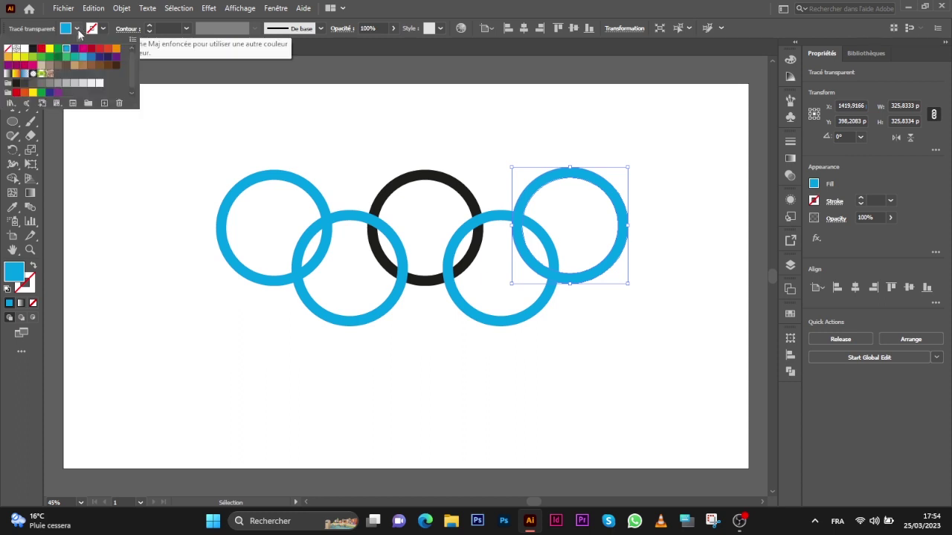
left_click(43, 49)
left_click(518, 318)
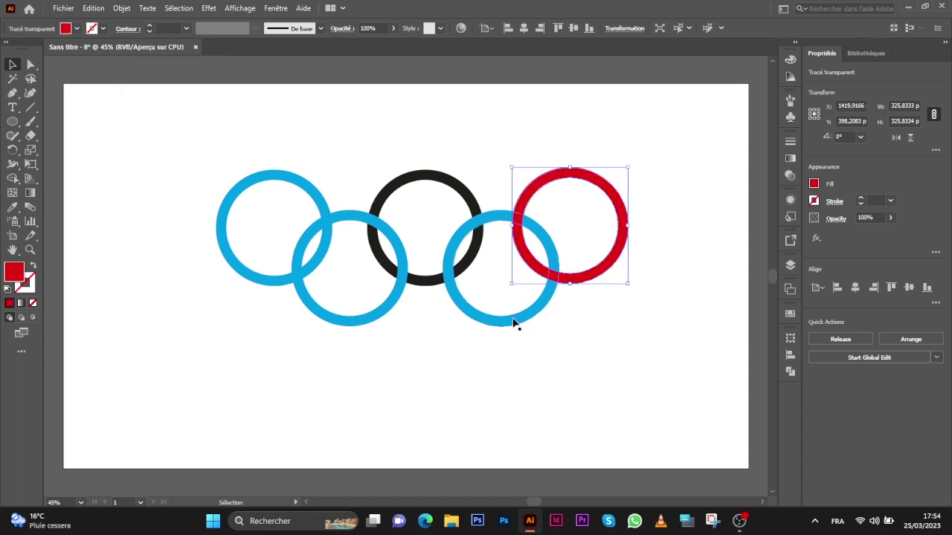
Step: Fill the bottom-right ring green and the bottom-left ring yellow, then deselect
left_click(516, 322)
left_click(78, 29)
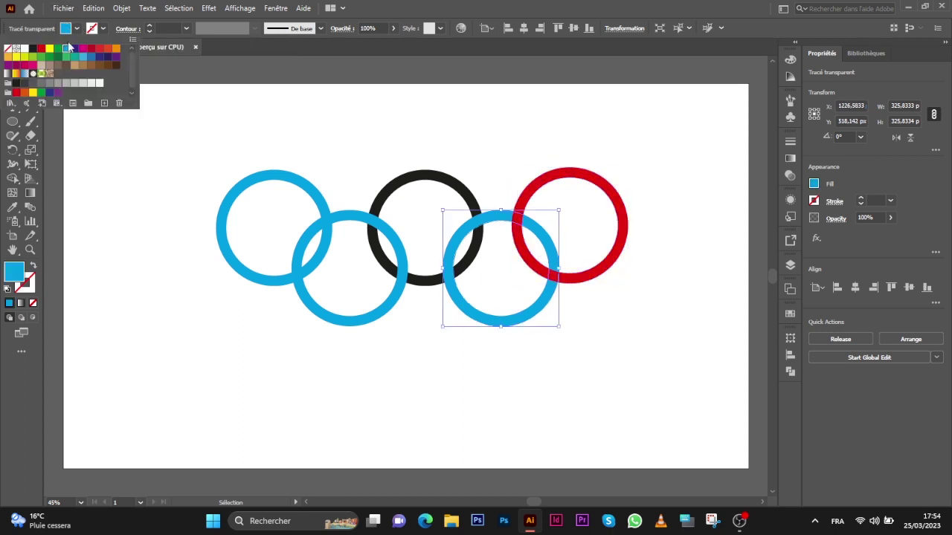
left_click(58, 48)
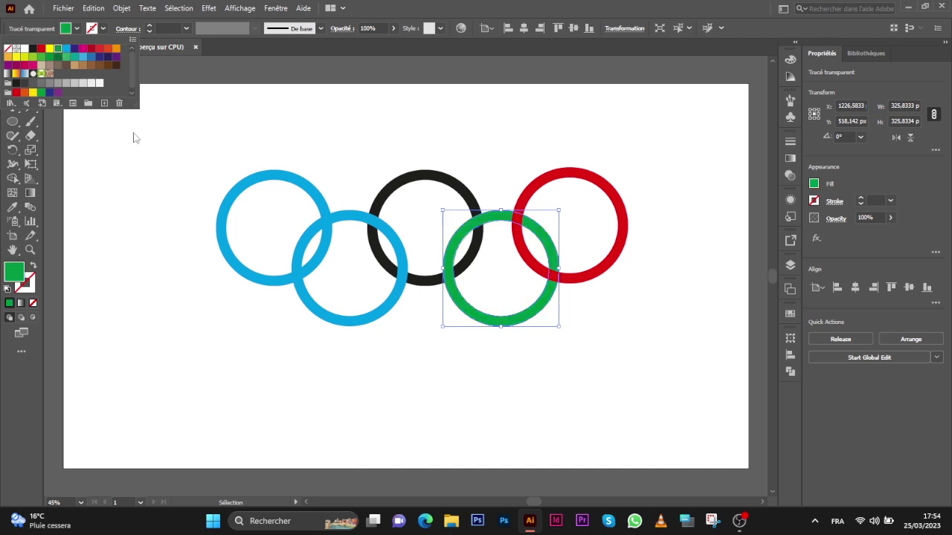
left_click(93, 173)
left_click(96, 168)
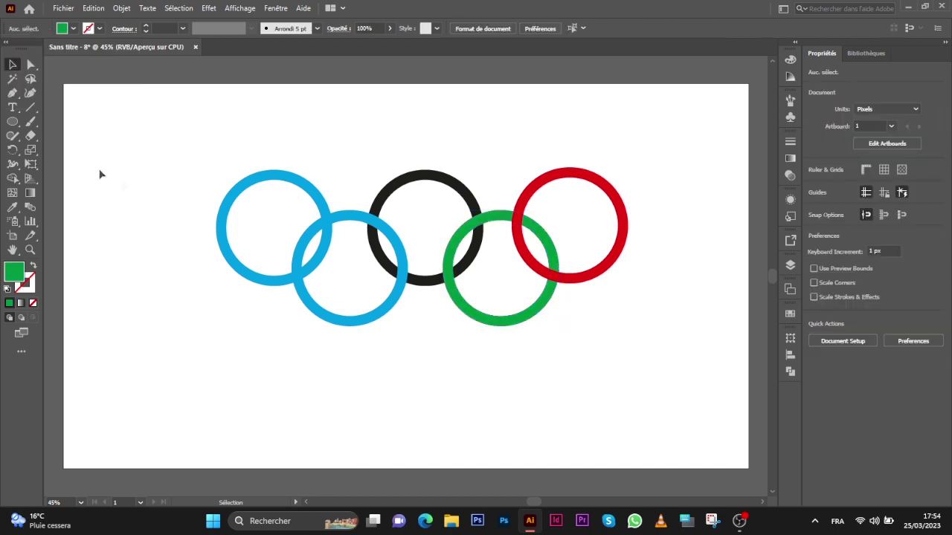
left_click(351, 323)
left_click(77, 28)
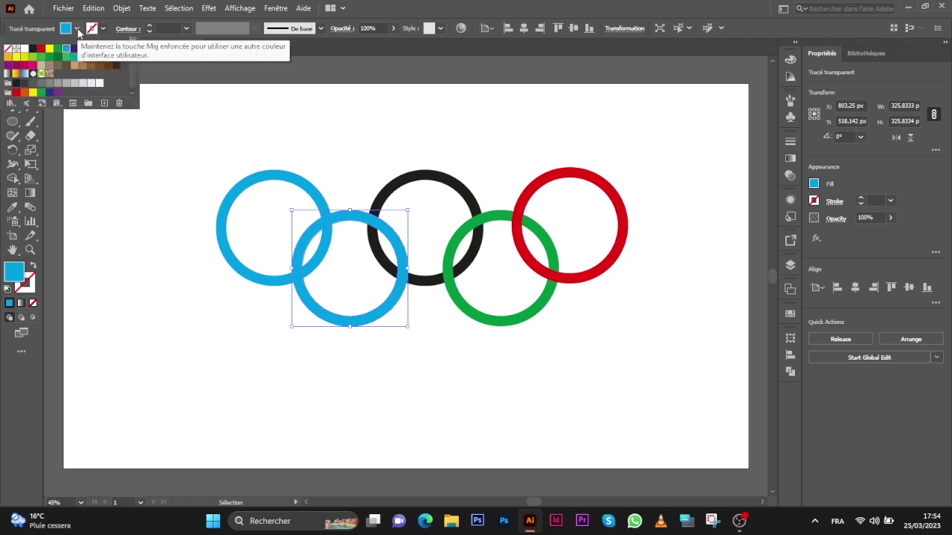
left_click(49, 48)
left_click(376, 115)
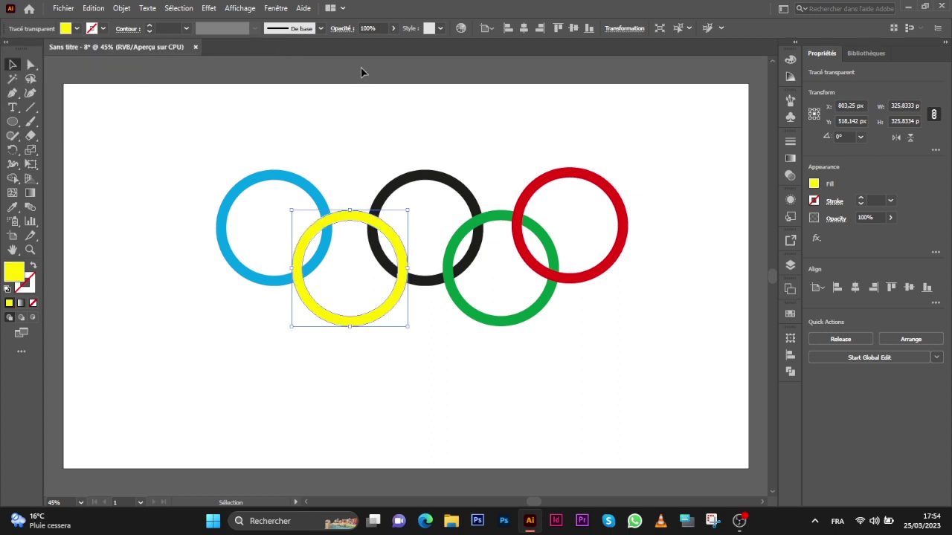
left_click(221, 106)
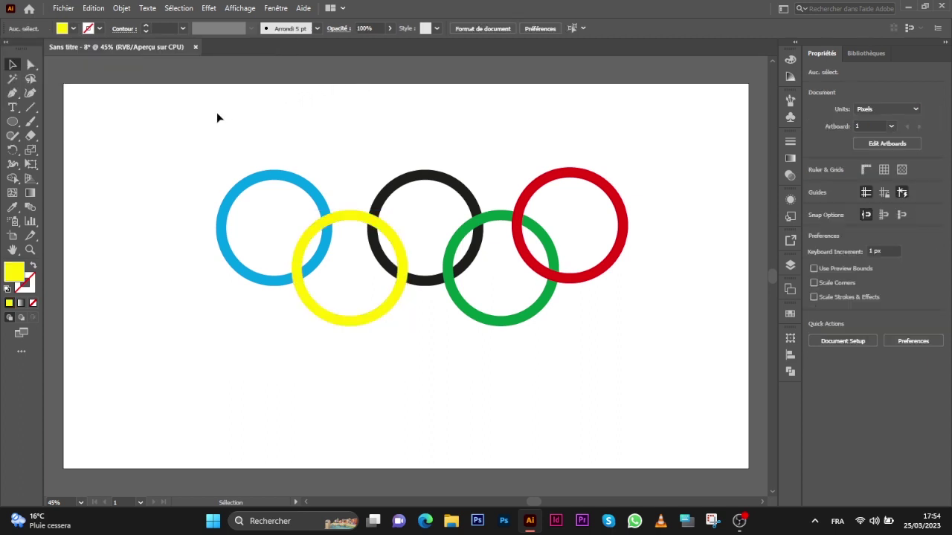
Step: Select all five rings and split them at every overlap with Pathfinder Divide
scroll(210, 165, "up", 3)
scroll(203, 178, "down", 3)
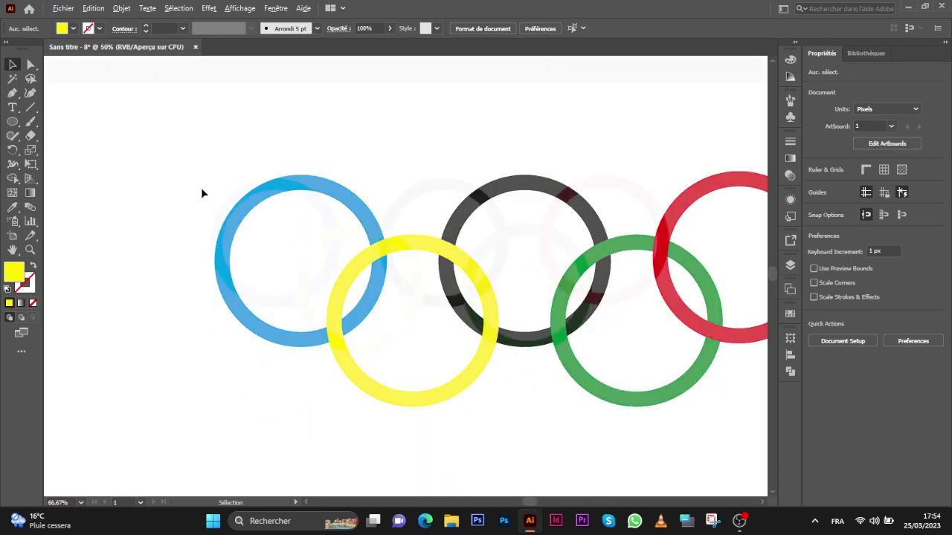
left_click_drag(739, 145, 681, 151)
left_click_drag(176, 92, 621, 388)
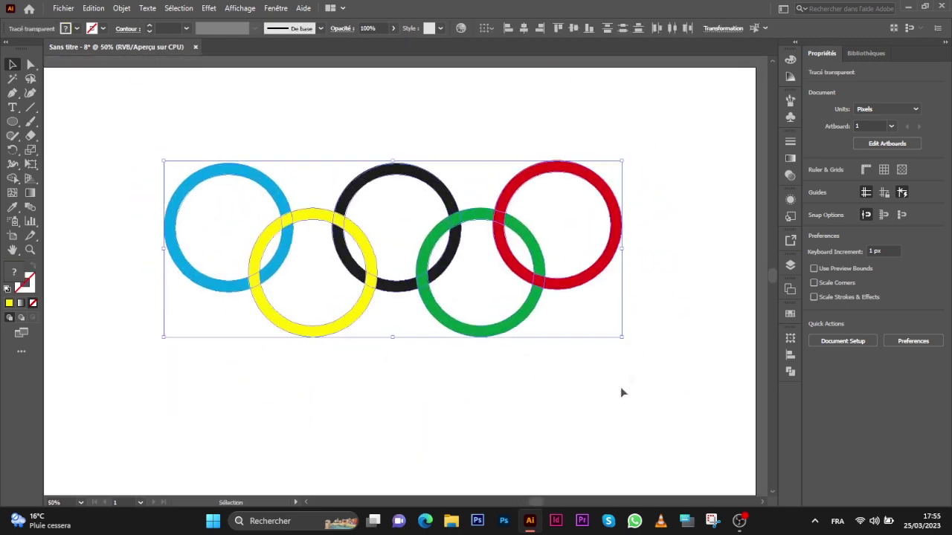
left_click(789, 371)
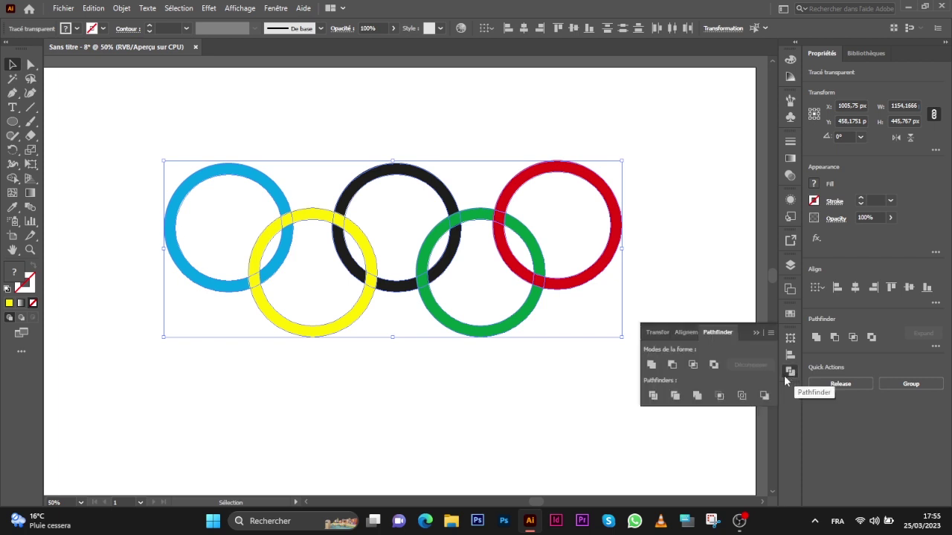
left_click(652, 396)
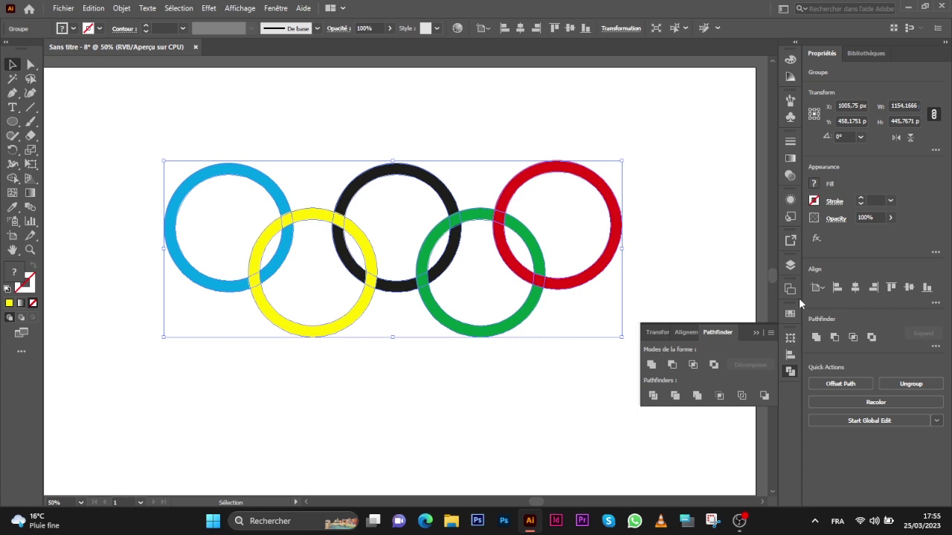
left_click(789, 371)
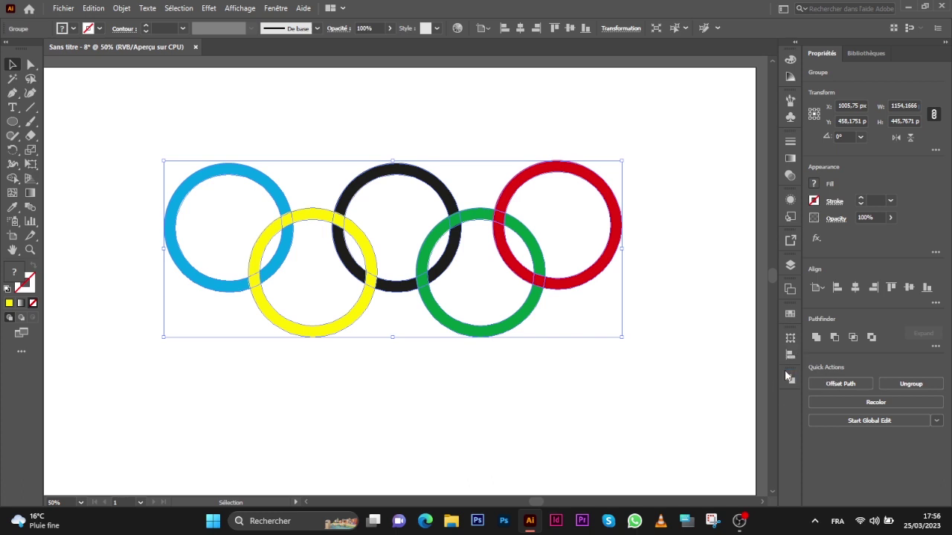
Step: Colour the upper blue-yellow overlap piece blue using the Direct Selection tool
left_click(92, 215)
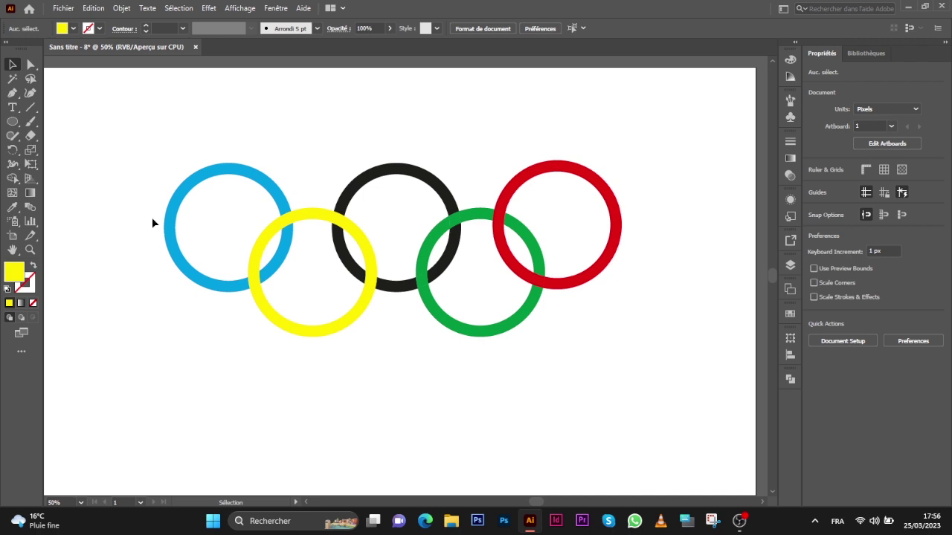
left_click(29, 65)
left_click(287, 223)
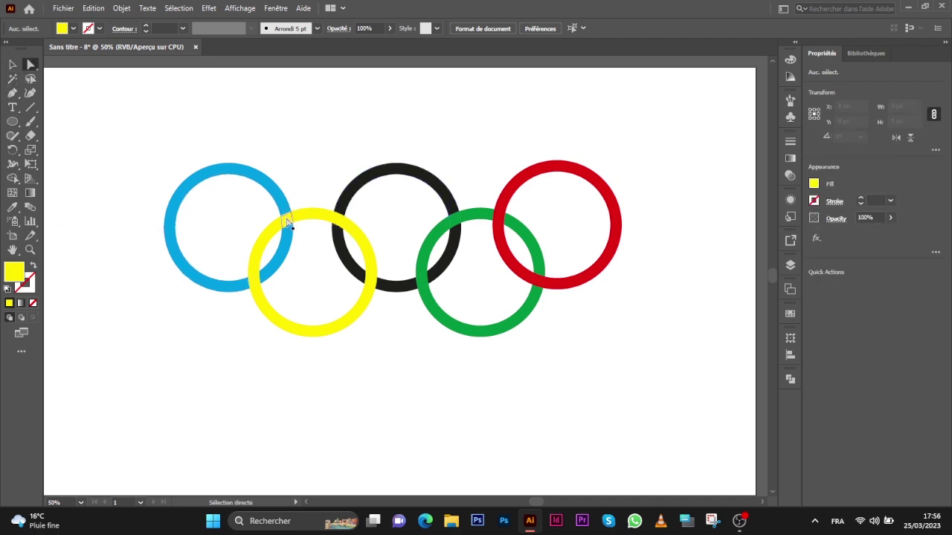
left_click(73, 28)
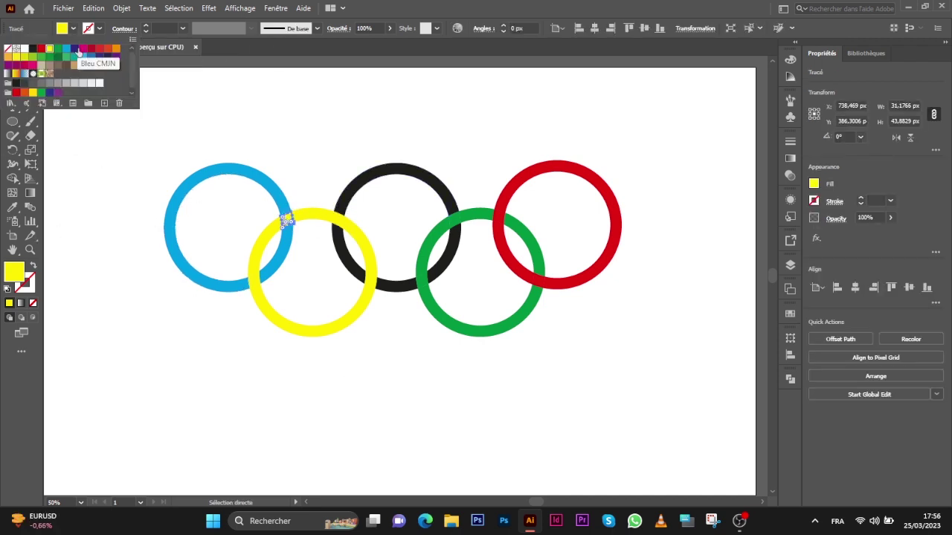
left_click(65, 49)
left_click(198, 113)
left_click(201, 114)
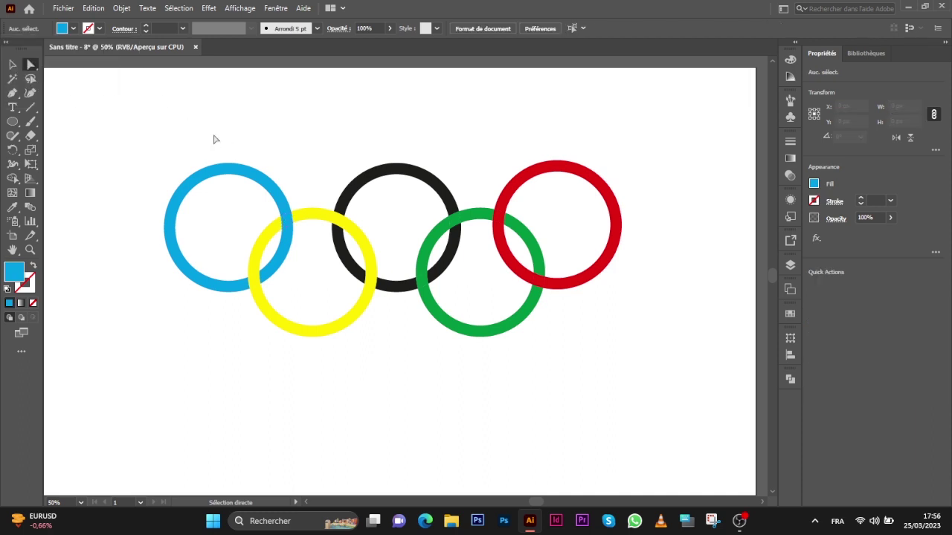
Step: Colour the lower yellow-black overlap piece black
left_click(370, 279)
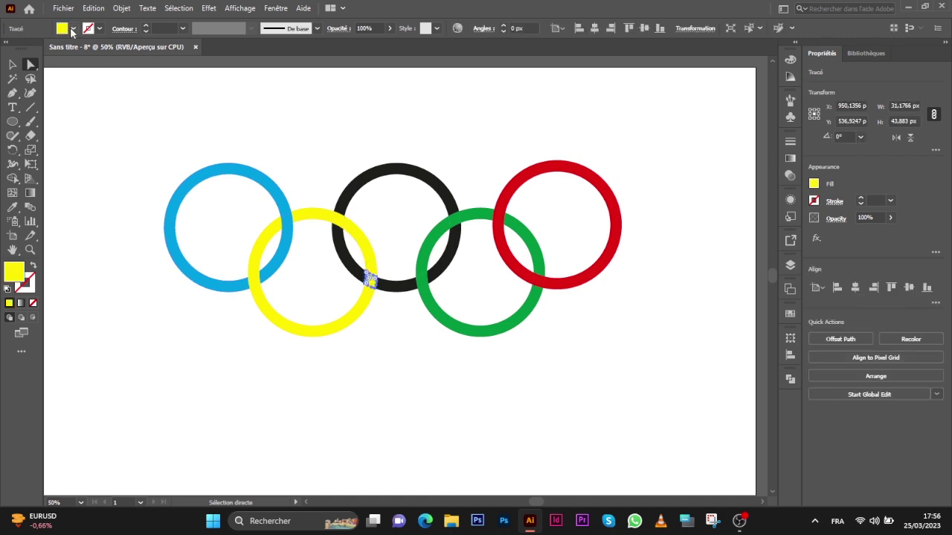
left_click(73, 28)
left_click(33, 50)
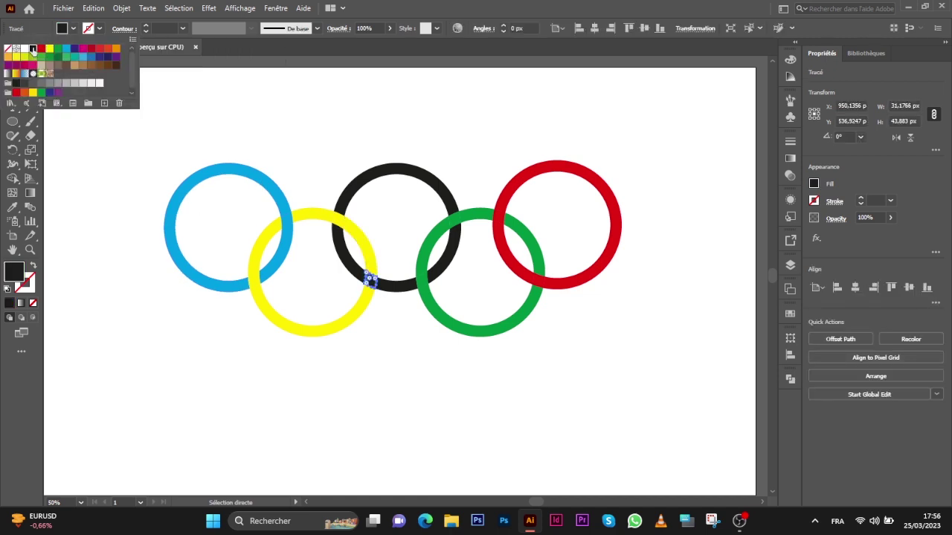
left_click(221, 112)
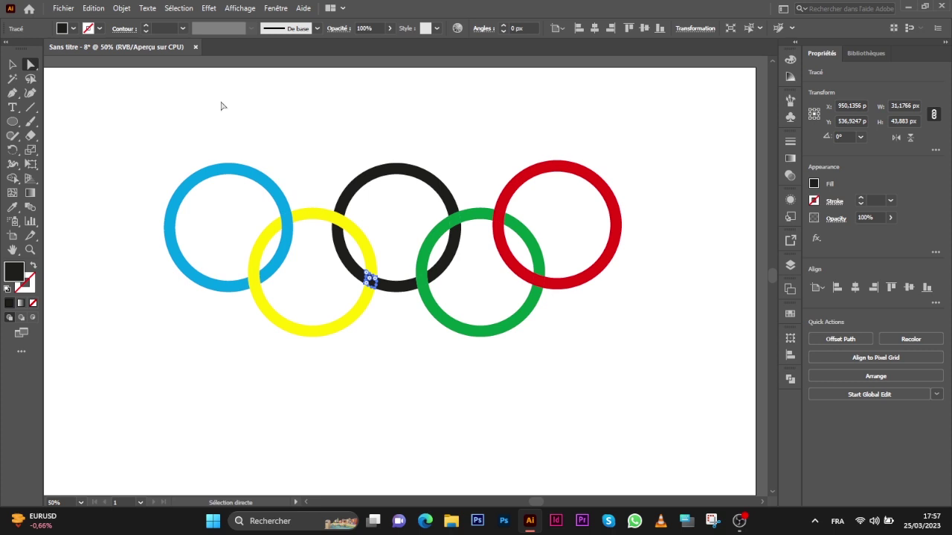
left_click(221, 106)
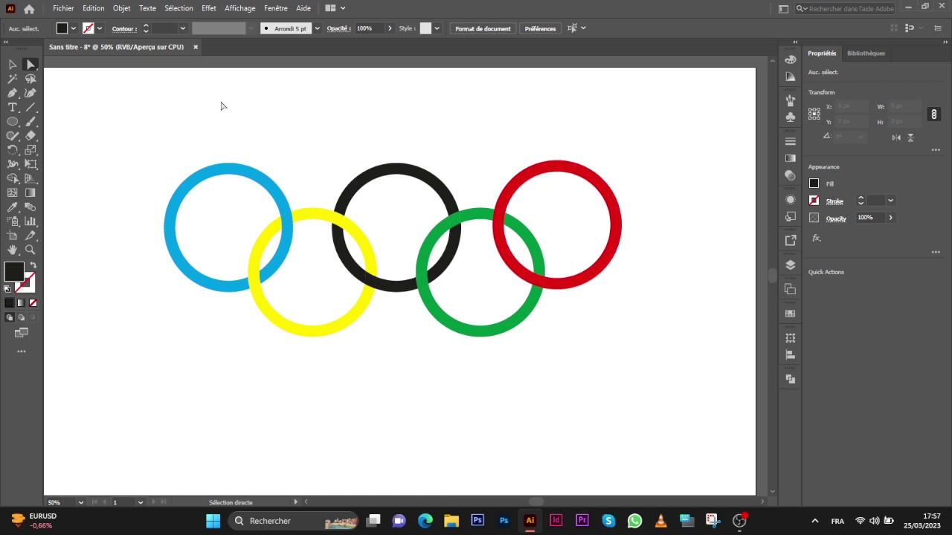
Step: Colour the black-green overlap piece black
left_click(455, 218)
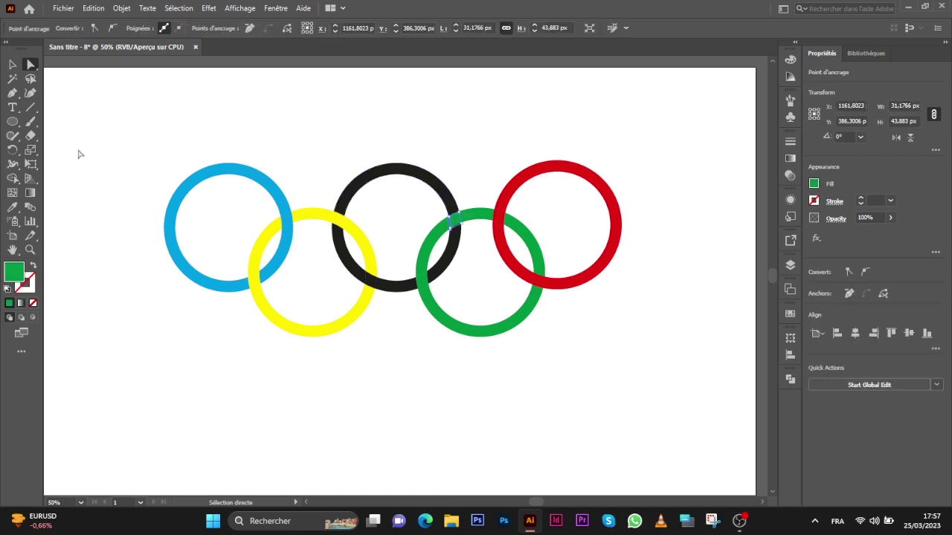
left_click(457, 222)
left_click(73, 29)
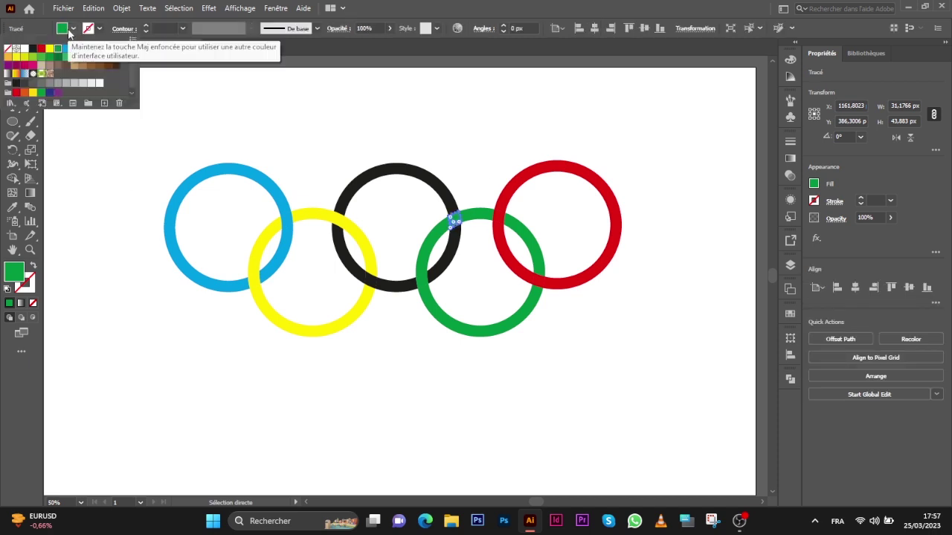
left_click(34, 49)
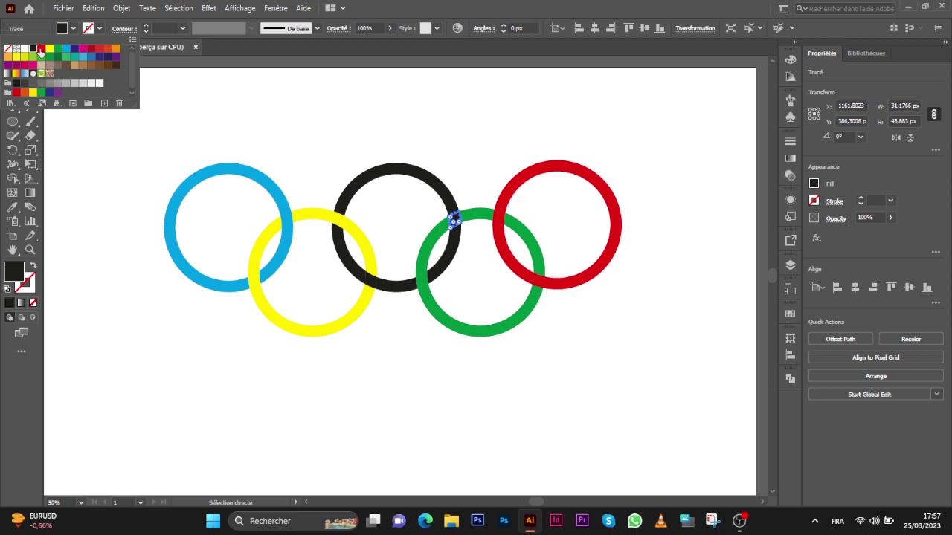
left_click(631, 125)
left_click(625, 127)
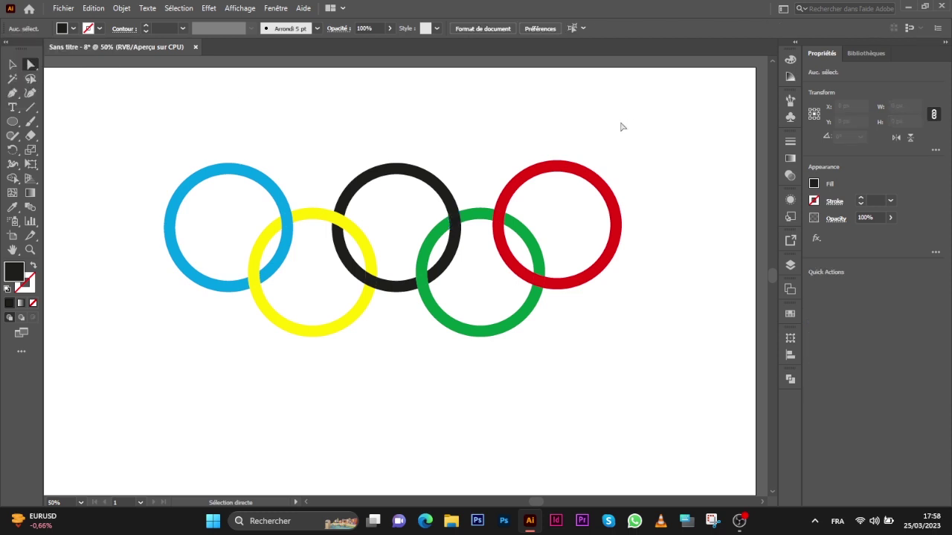
Step: Colour the red-green overlap piece green, then select all five rings
left_click(498, 216)
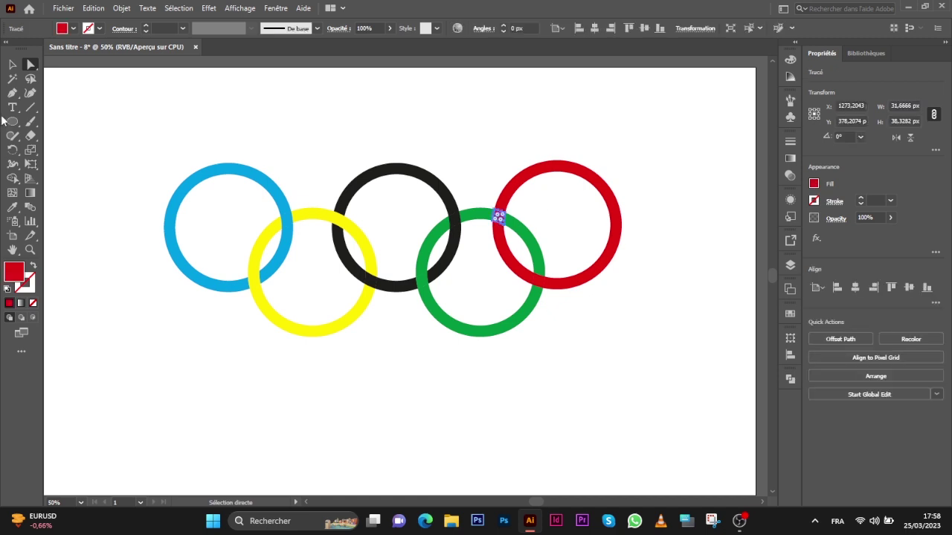
left_click(72, 29)
left_click(58, 48)
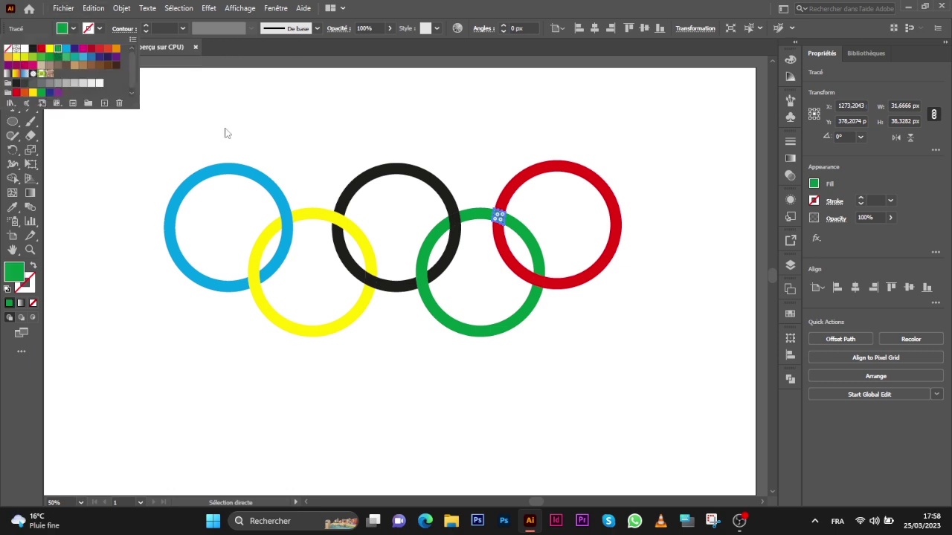
left_click(226, 132)
left_click(226, 127)
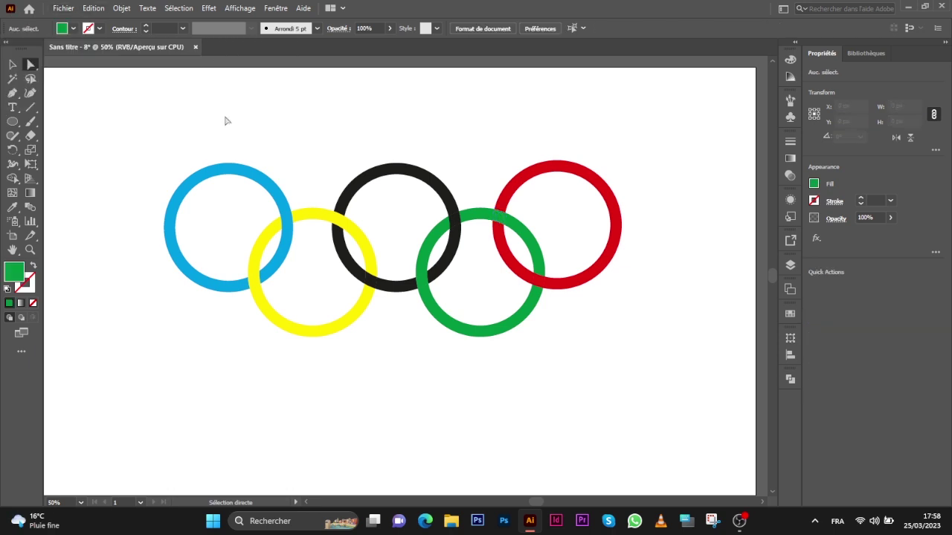
left_click_drag(153, 105, 684, 374)
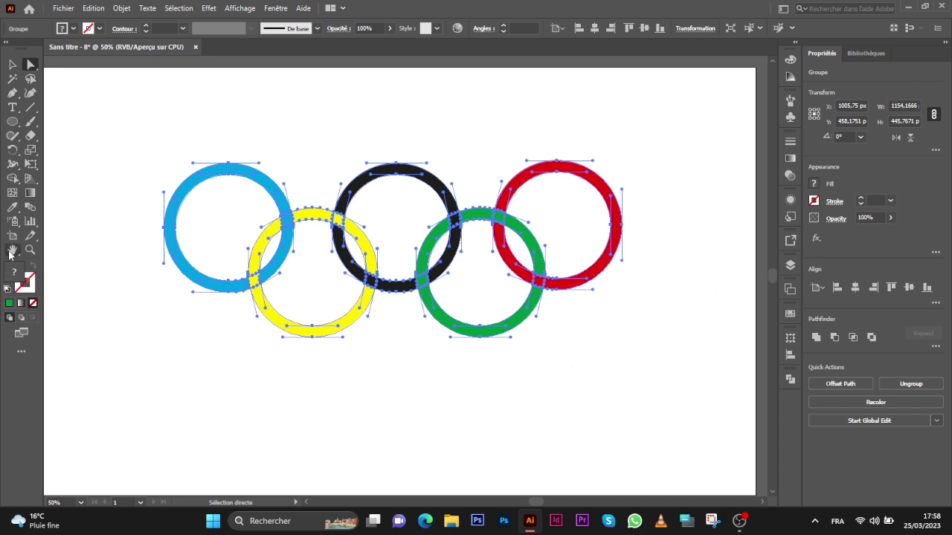
Step: Give the selected rings a white outline, trying a 10 pt weight
left_click(33, 290)
left_click(99, 29)
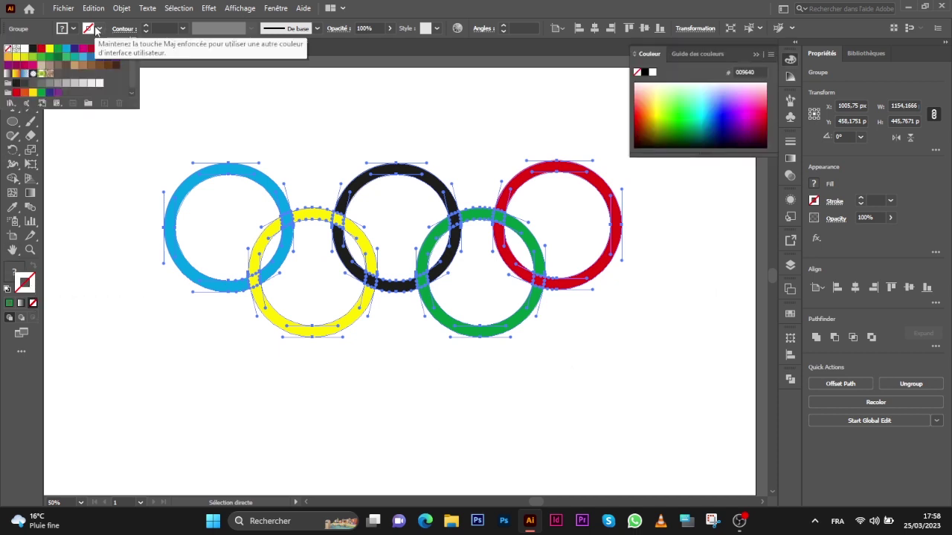
left_click(25, 48)
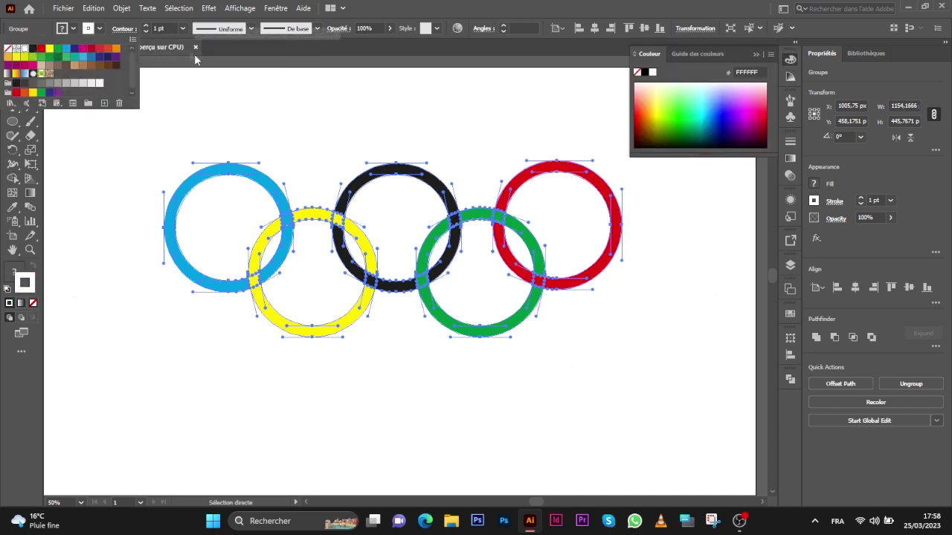
left_click(146, 26)
triple_click(145, 26)
triple_click(146, 26)
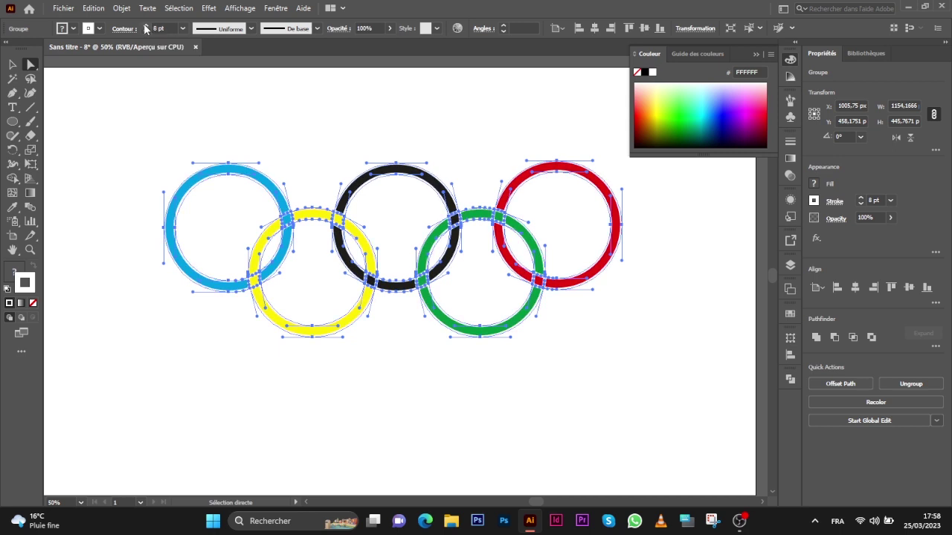
triple_click(146, 26)
left_click(121, 128)
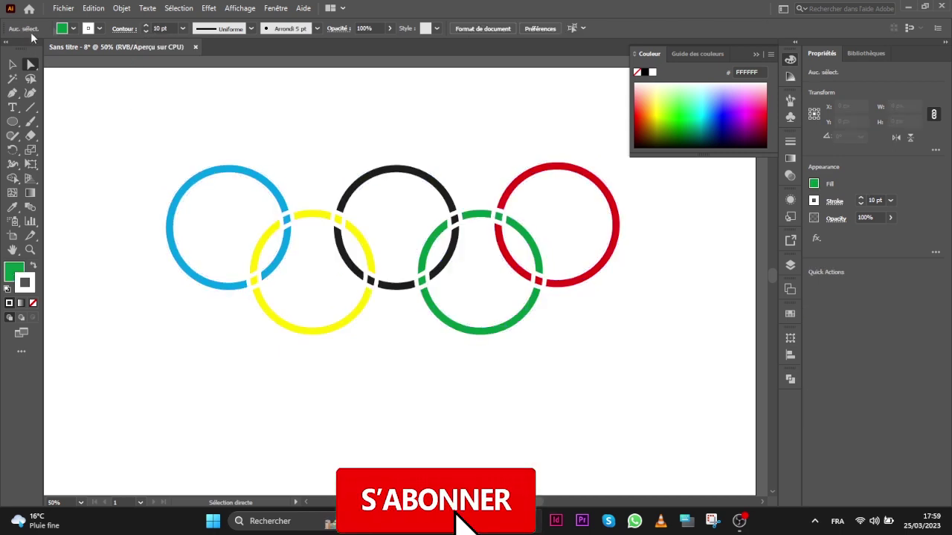
Step: Reselect all rings and set the white outline weight to 4 pt
scroll(667, 377, "right", 2)
left_click_drag(45, 102, 568, 388)
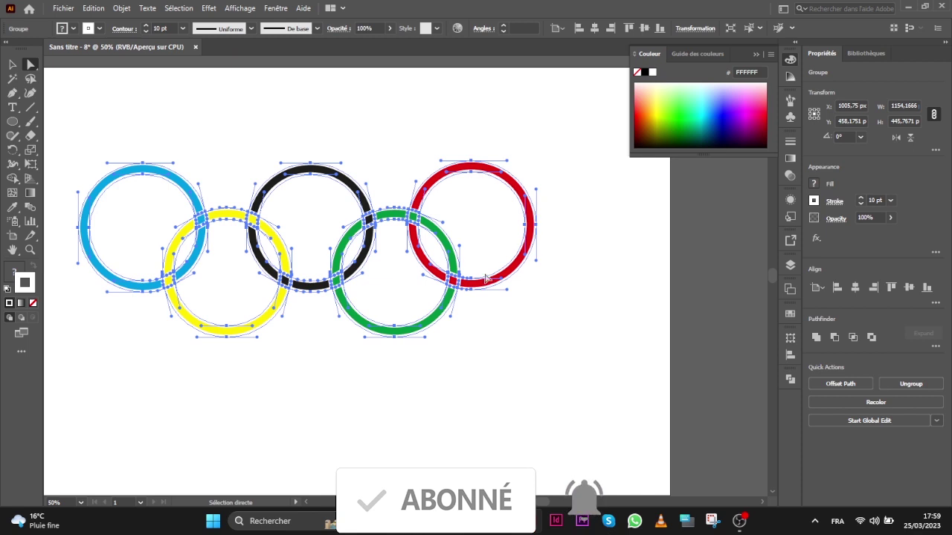
left_click(145, 31)
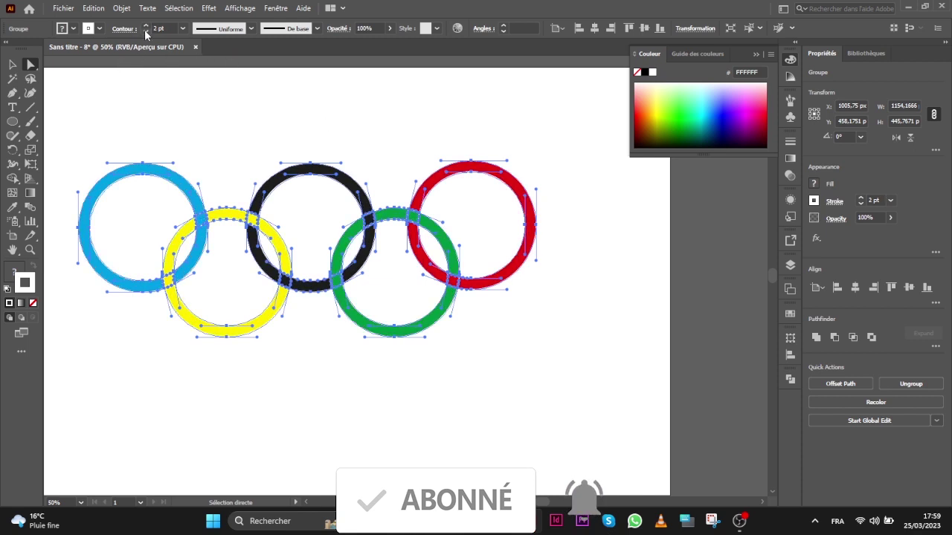
left_click(145, 26)
left_click(145, 26)
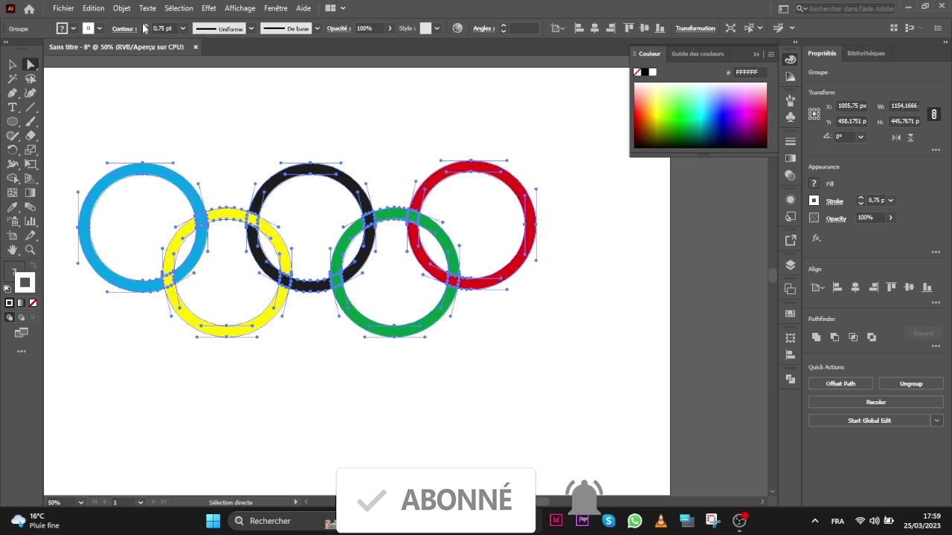
left_click(145, 26)
left_click(145, 26)
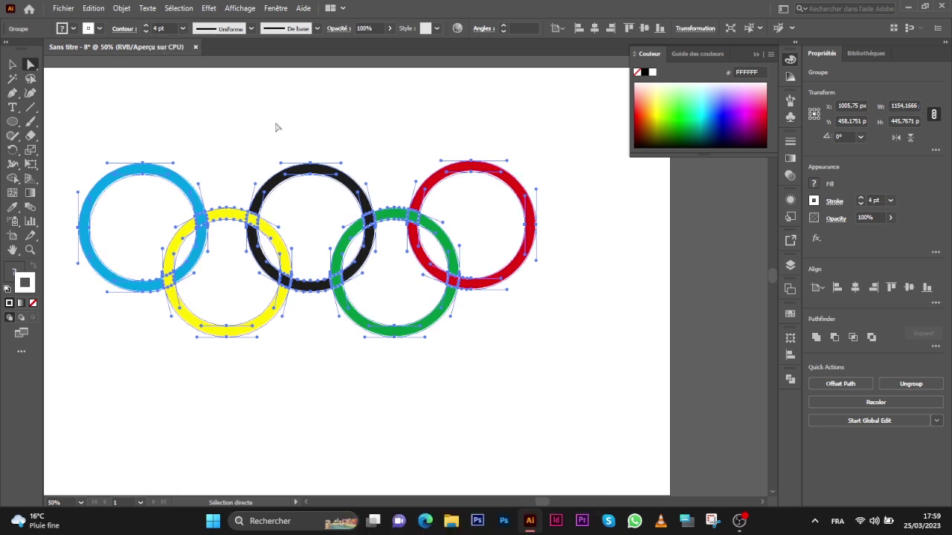
left_click(468, 393)
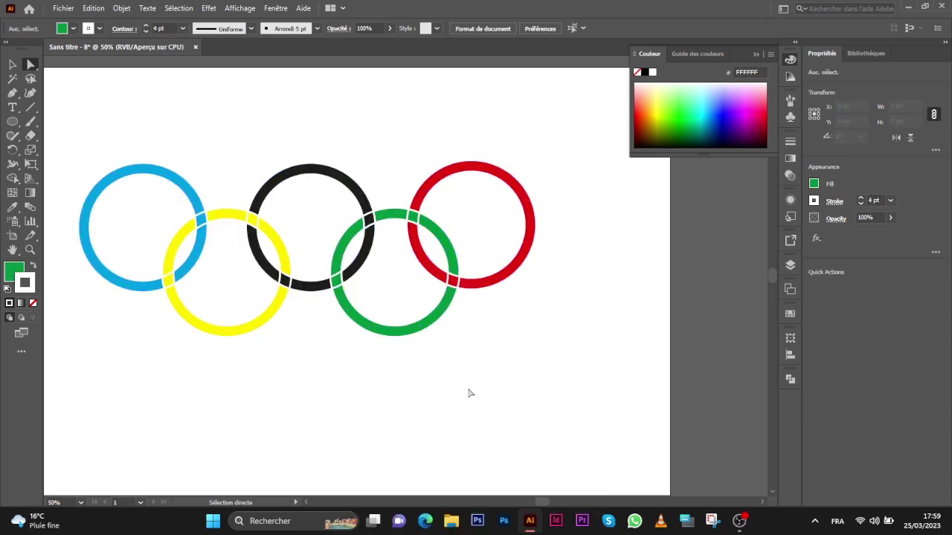
Step: Remove the white outlines from all the ring pieces and close the Color panel
left_click_drag(88, 132, 587, 394)
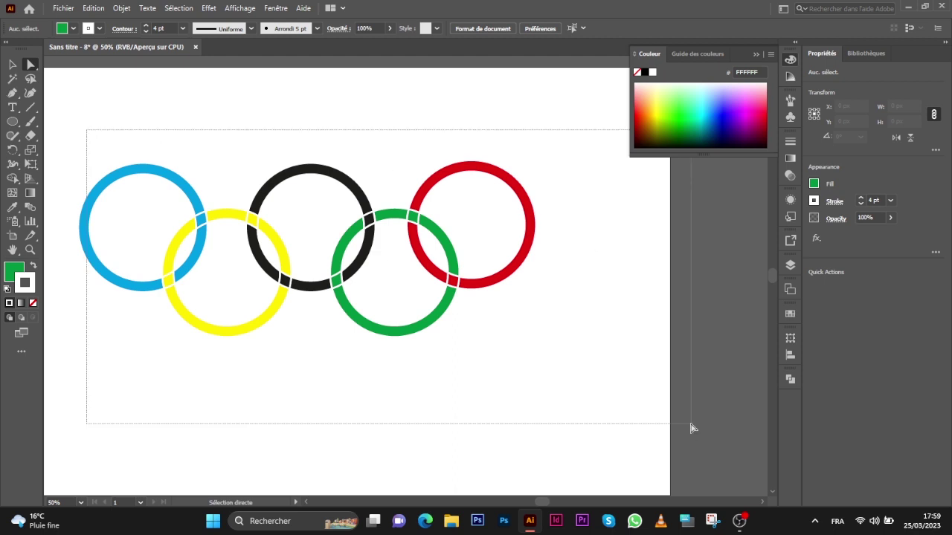
left_click(189, 397)
left_click(788, 61)
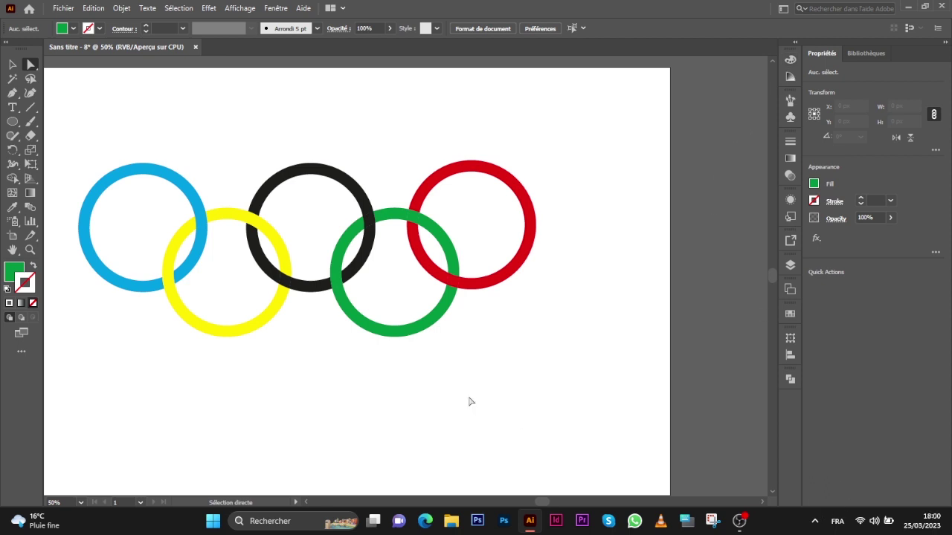
Step: Shift the whole ring group slightly left and down
scroll(468, 401, "down", 1)
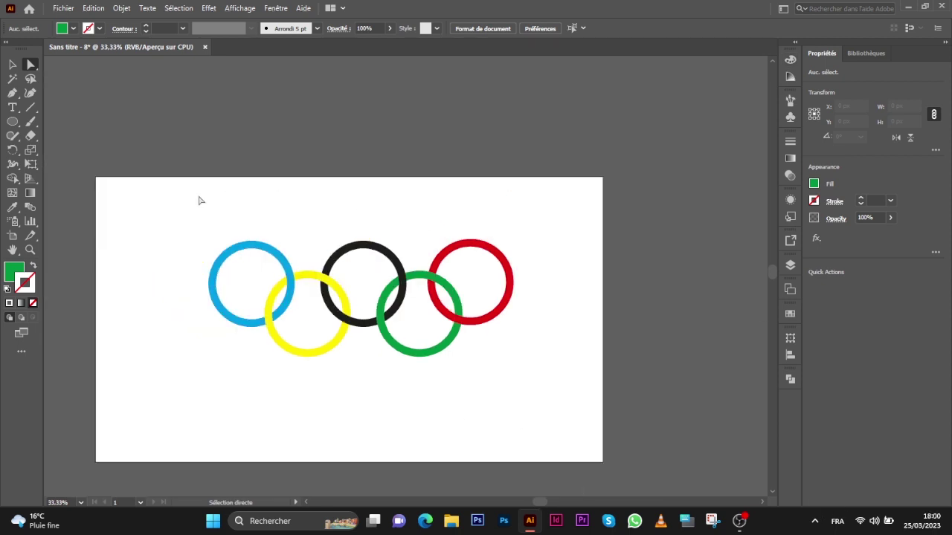
left_click_drag(198, 197, 547, 398)
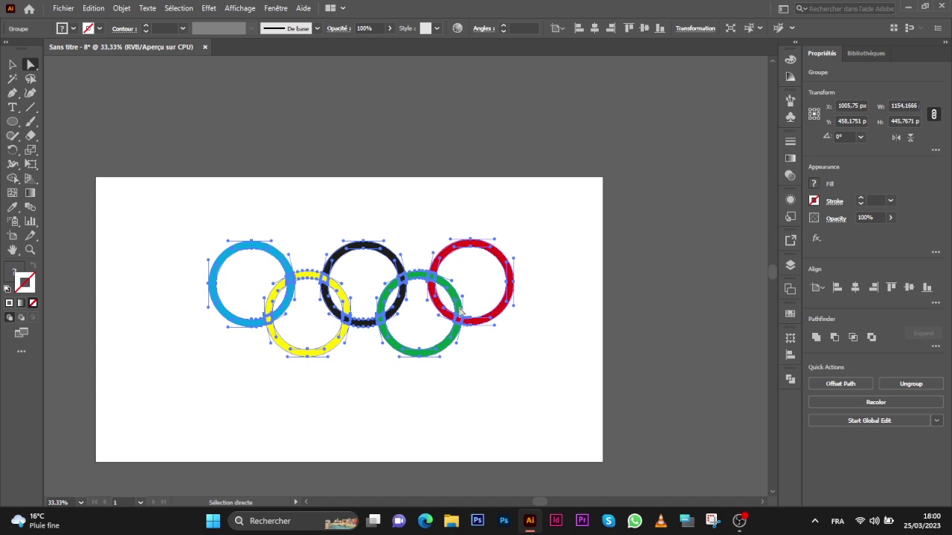
left_click_drag(461, 312, 444, 321)
left_click(565, 290)
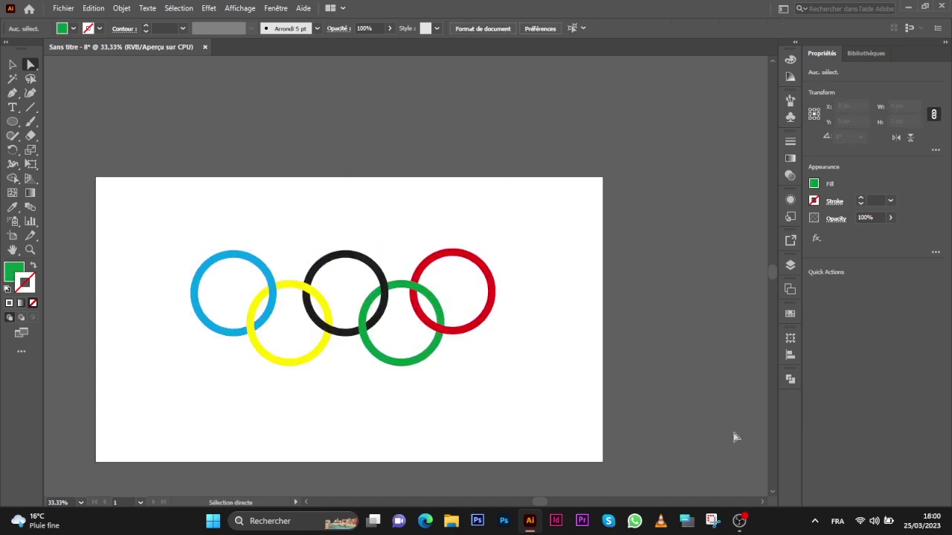
Step: Import the logo image laye 2018.psd and place it at the artboard's lower left
left_click(59, 8)
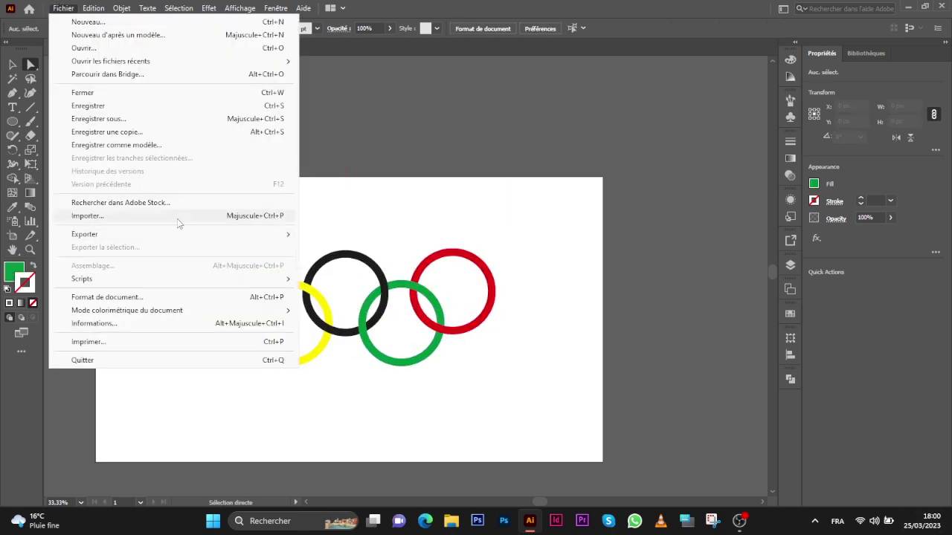
left_click(515, 220)
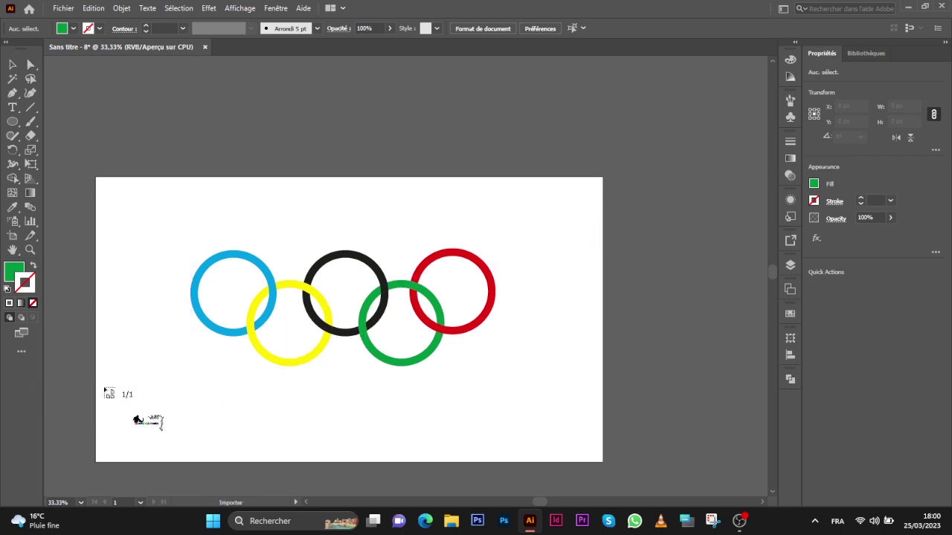
left_click(104, 388)
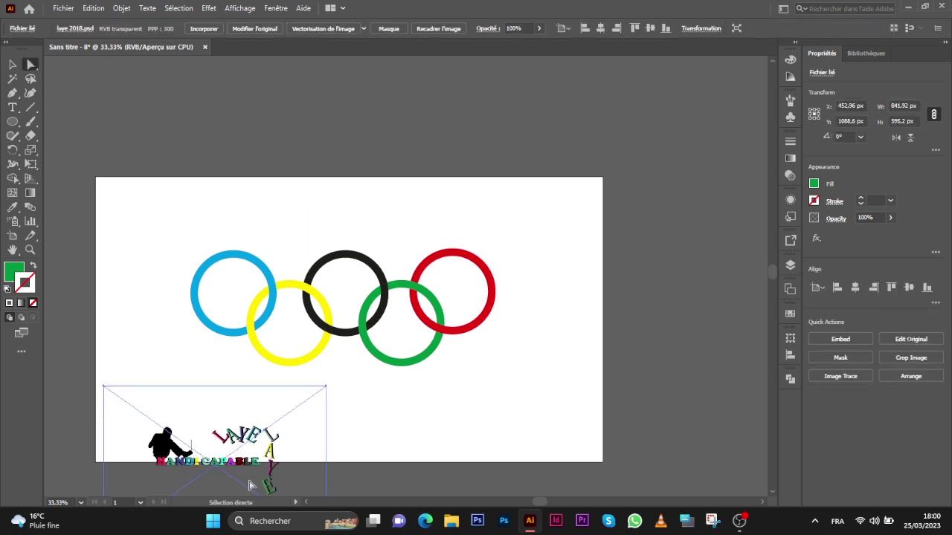
Step: Reposition the placed logo and scale it down from its top-right corner
left_click_drag(237, 478, 207, 398)
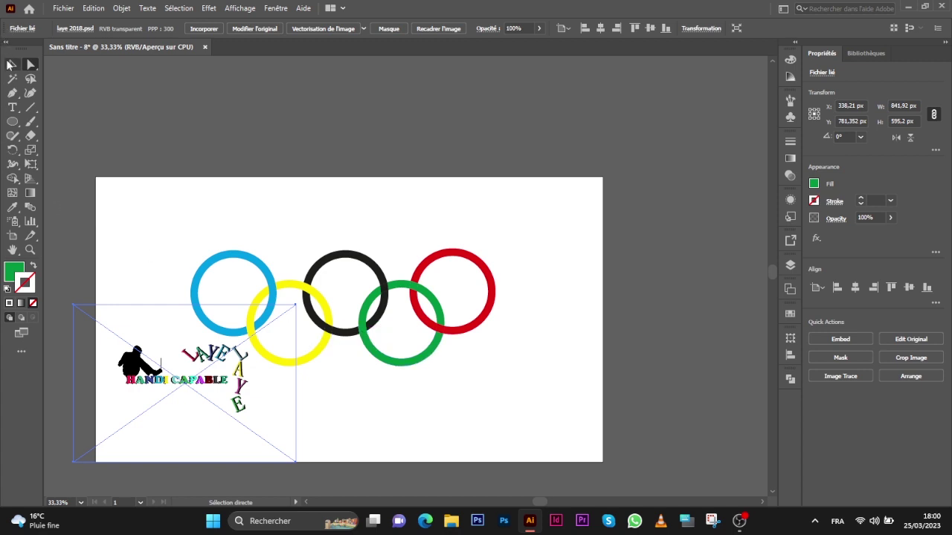
left_click(10, 66)
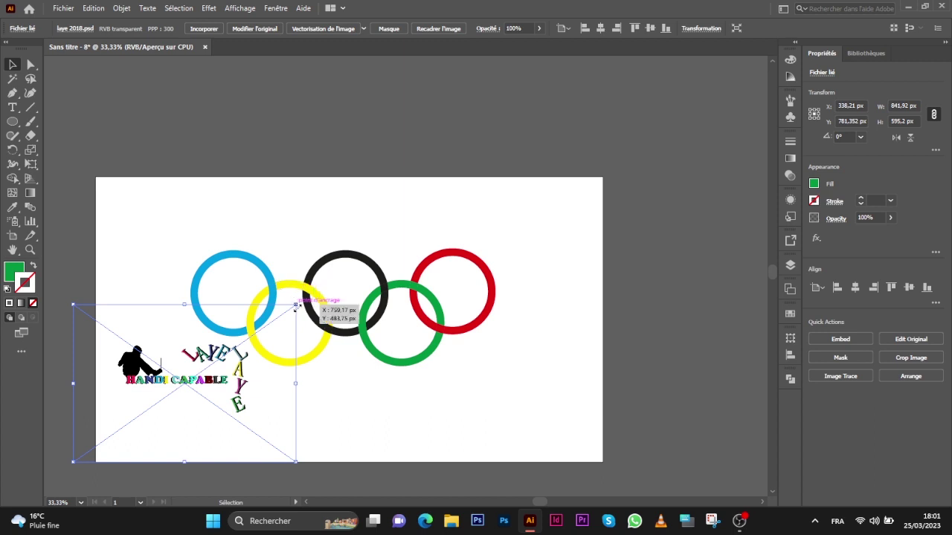
mouse_move(296, 305)
left_mouse_down()
mouse_move(254, 340)
mouse_move(247, 331)
mouse_move(228, 372)
left_mouse_up()
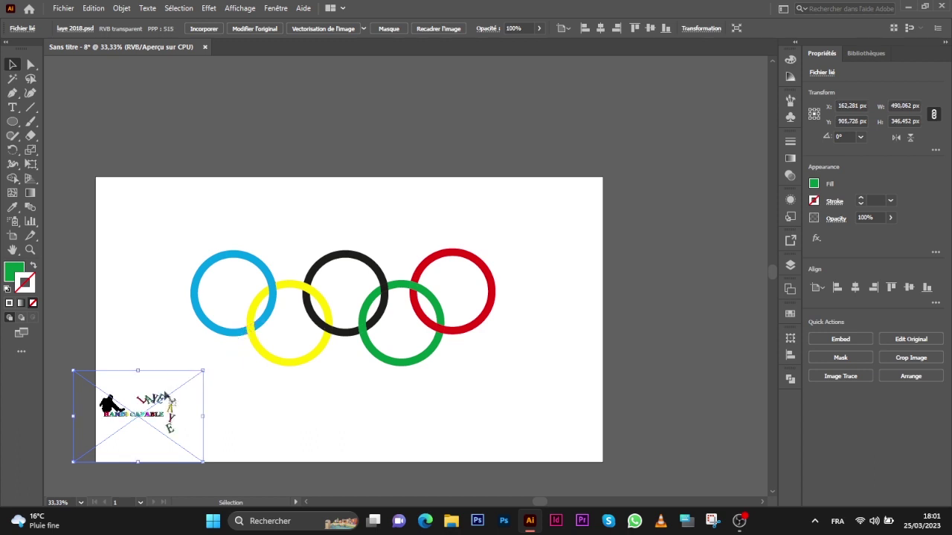
left_click_drag(154, 404, 176, 398)
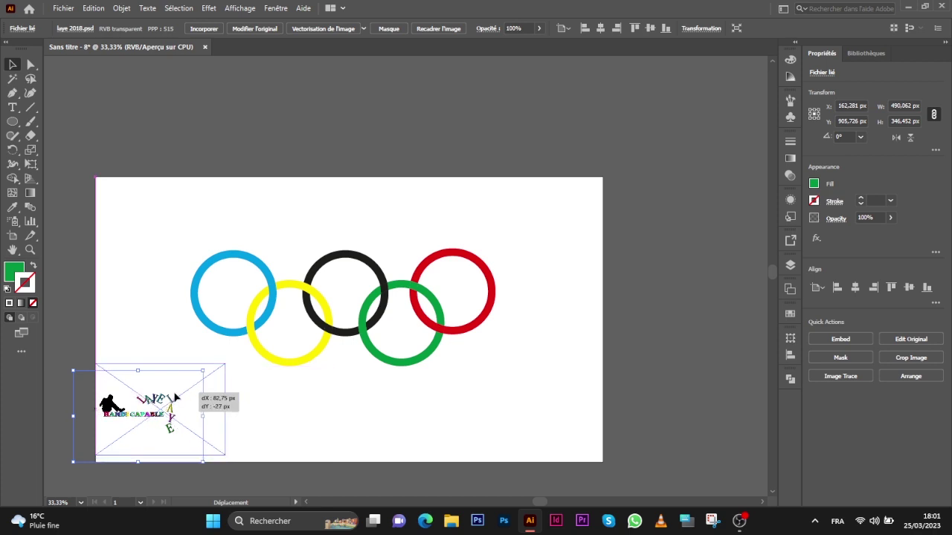
left_click_drag(176, 398, 175, 398)
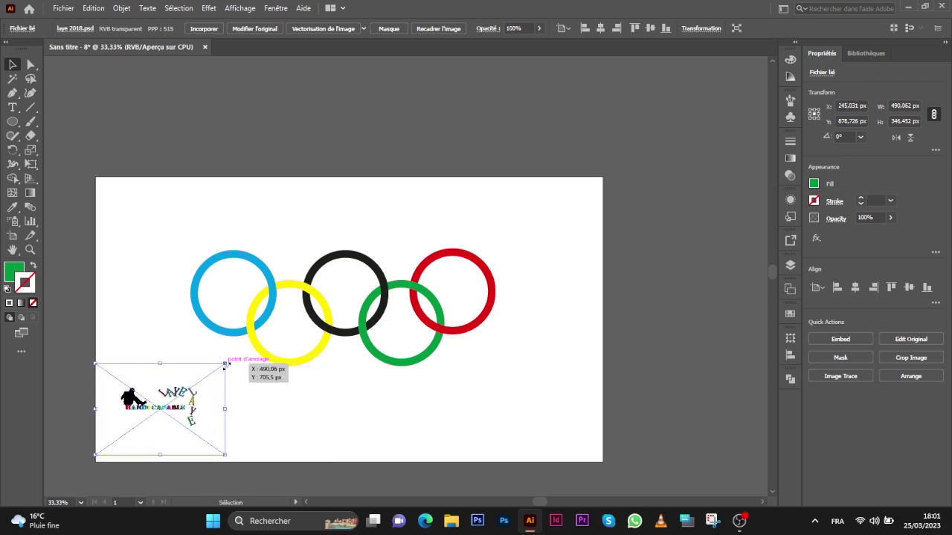
Step: Shrink the logo to about 289.55 × 204.70 px and fit it into the bottom-left corner
left_click_drag(224, 363, 199, 394)
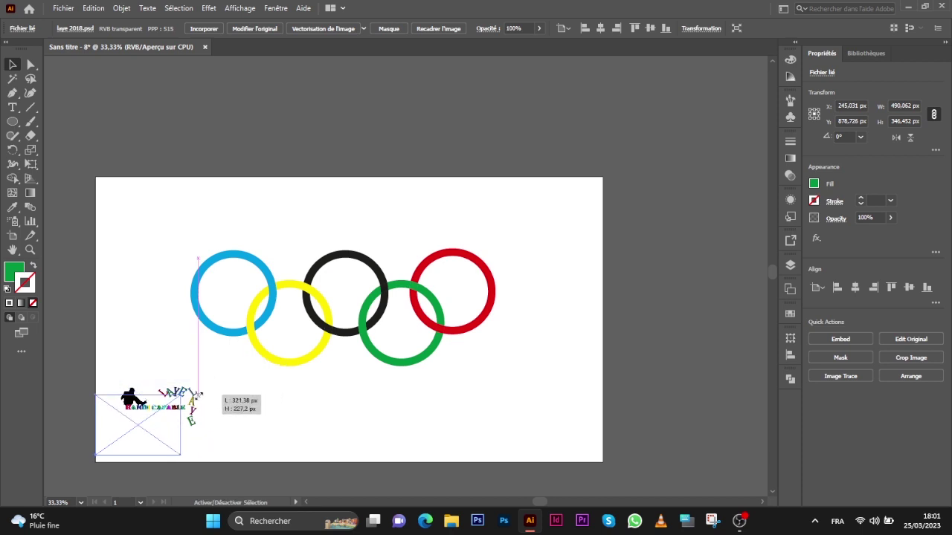
left_click_drag(199, 394, 194, 396)
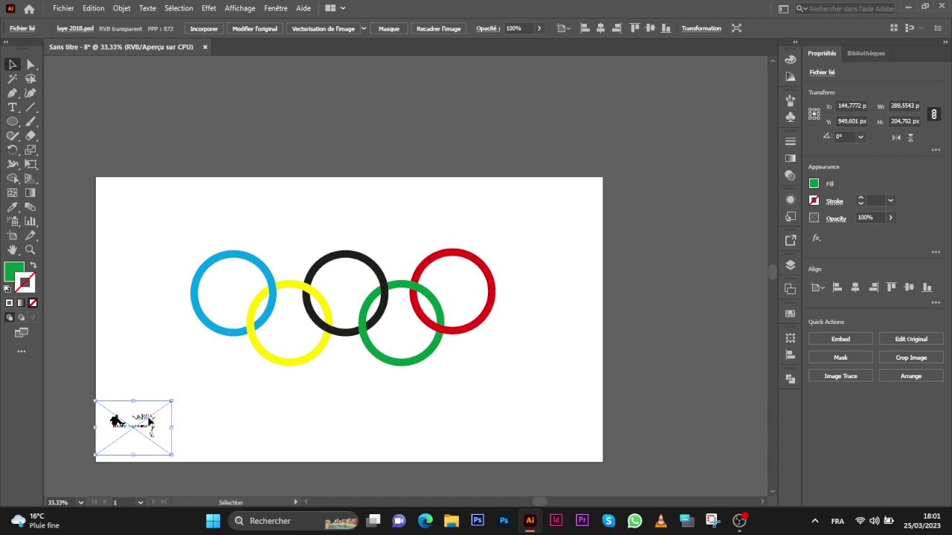
left_click_drag(148, 422, 151, 421)
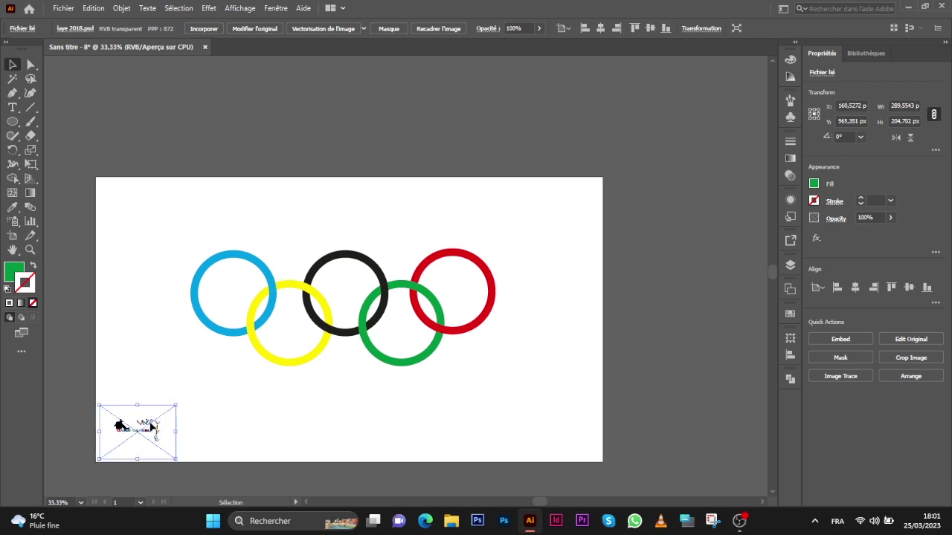
left_click_drag(150, 425, 144, 435)
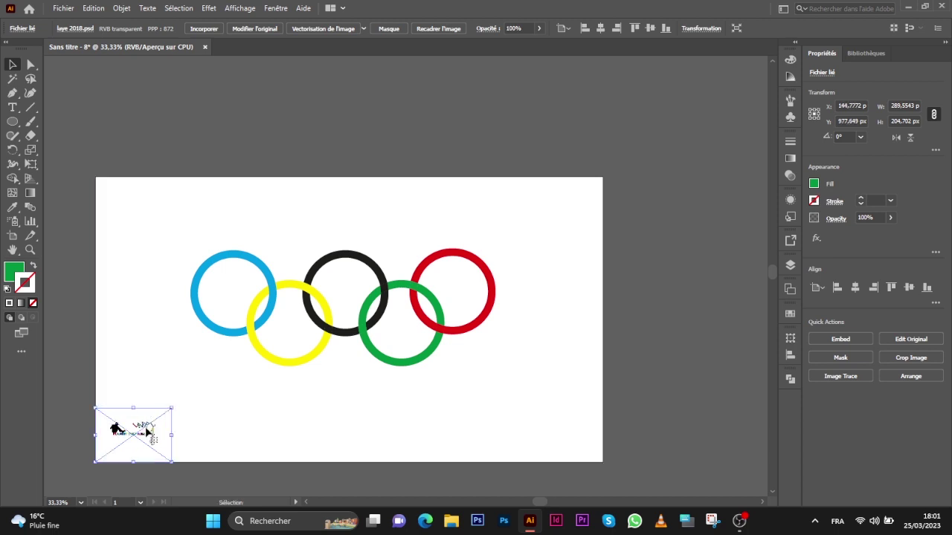
left_click(230, 364)
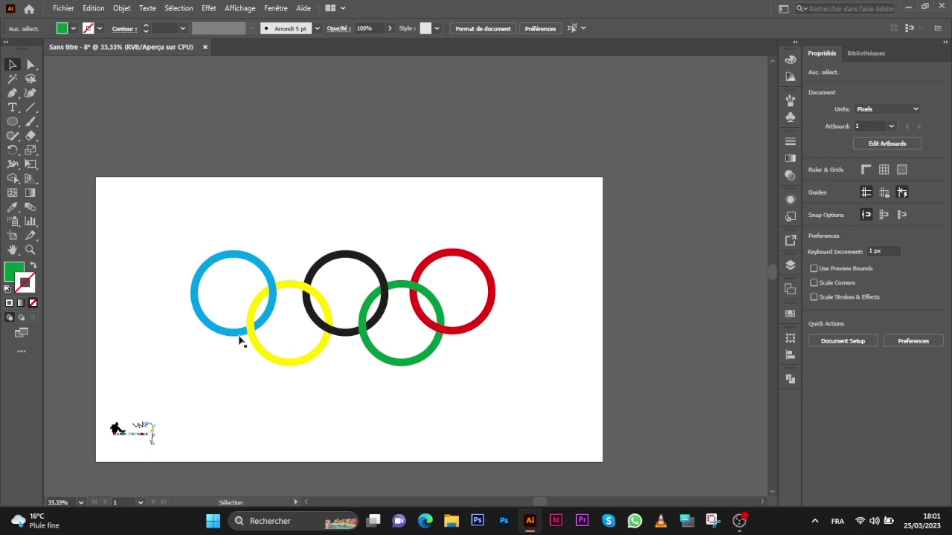